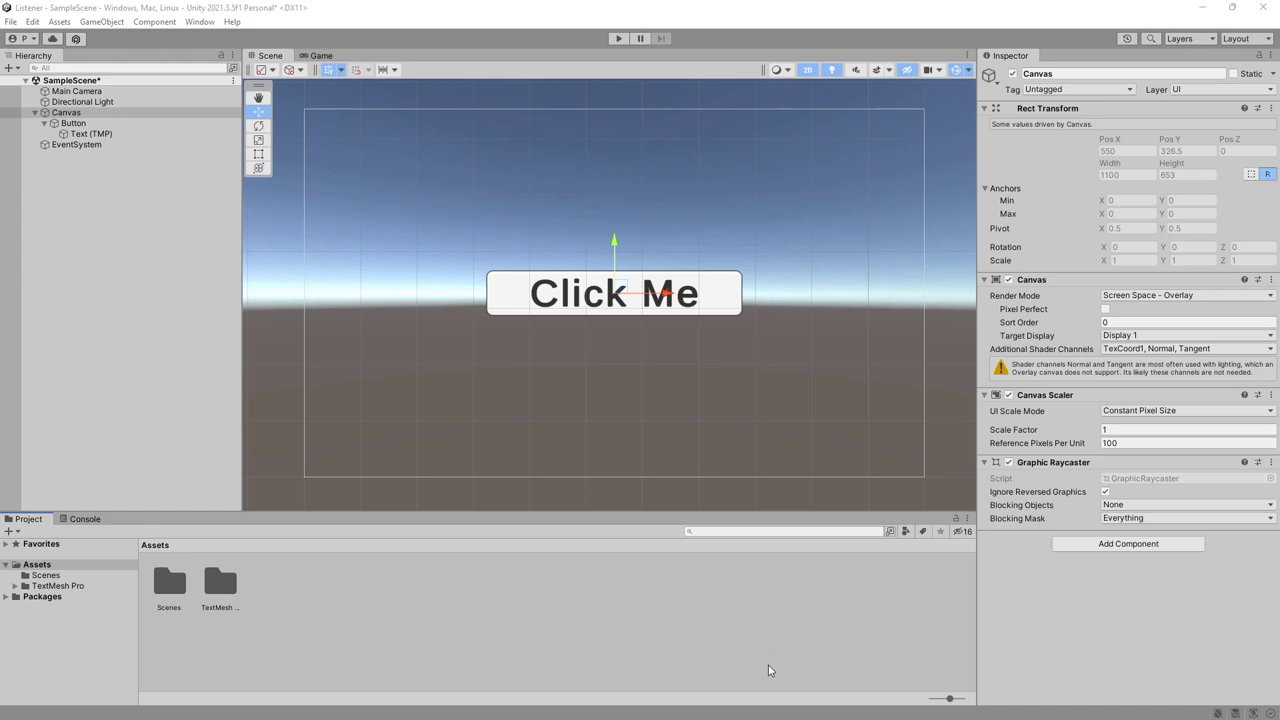
Inspect the Button, Canvas and button text label objects from the Hierarchy
left_click(83, 125)
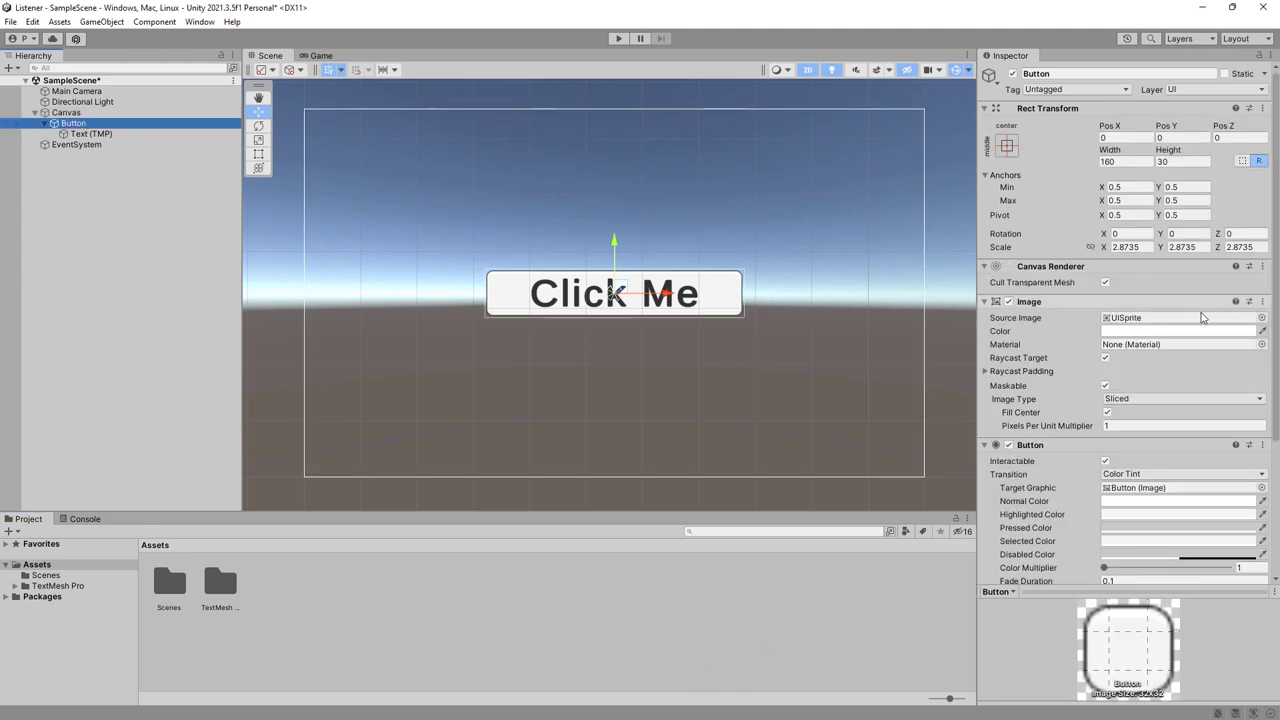
scroll(1110, 455, "down", 3)
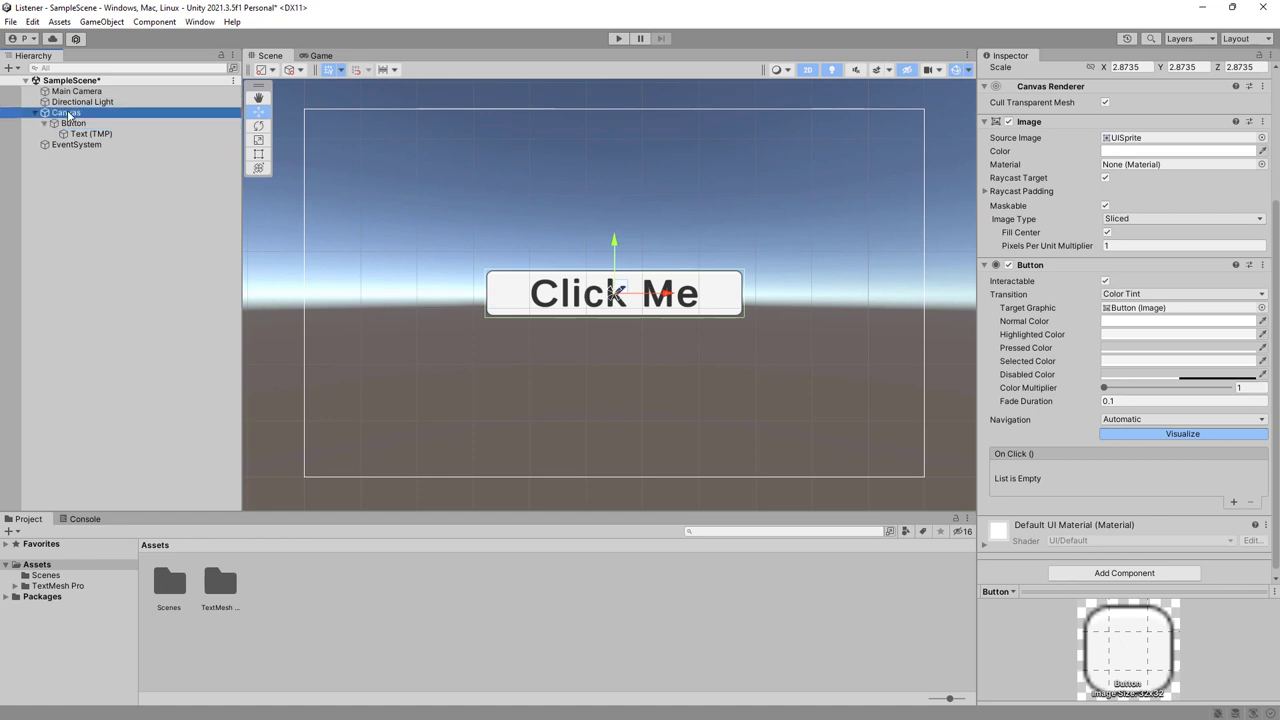
left_click(110, 112)
left_click(80, 124)
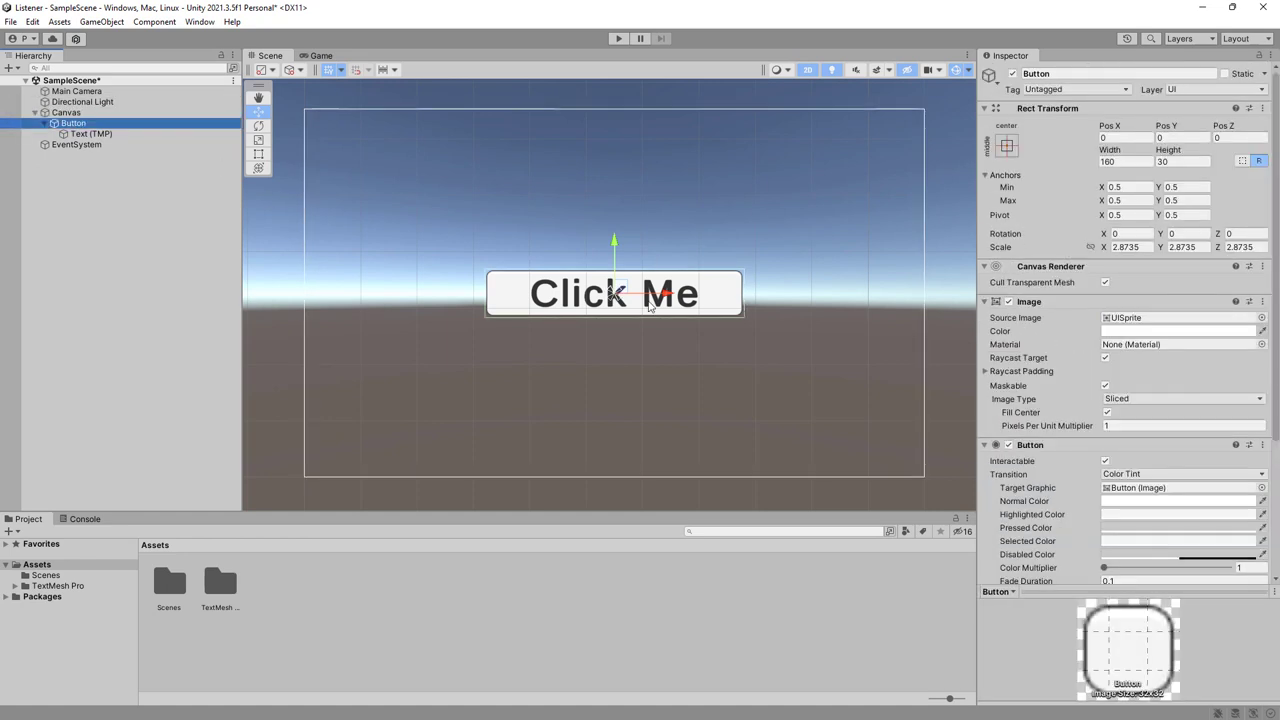
left_click(92, 134)
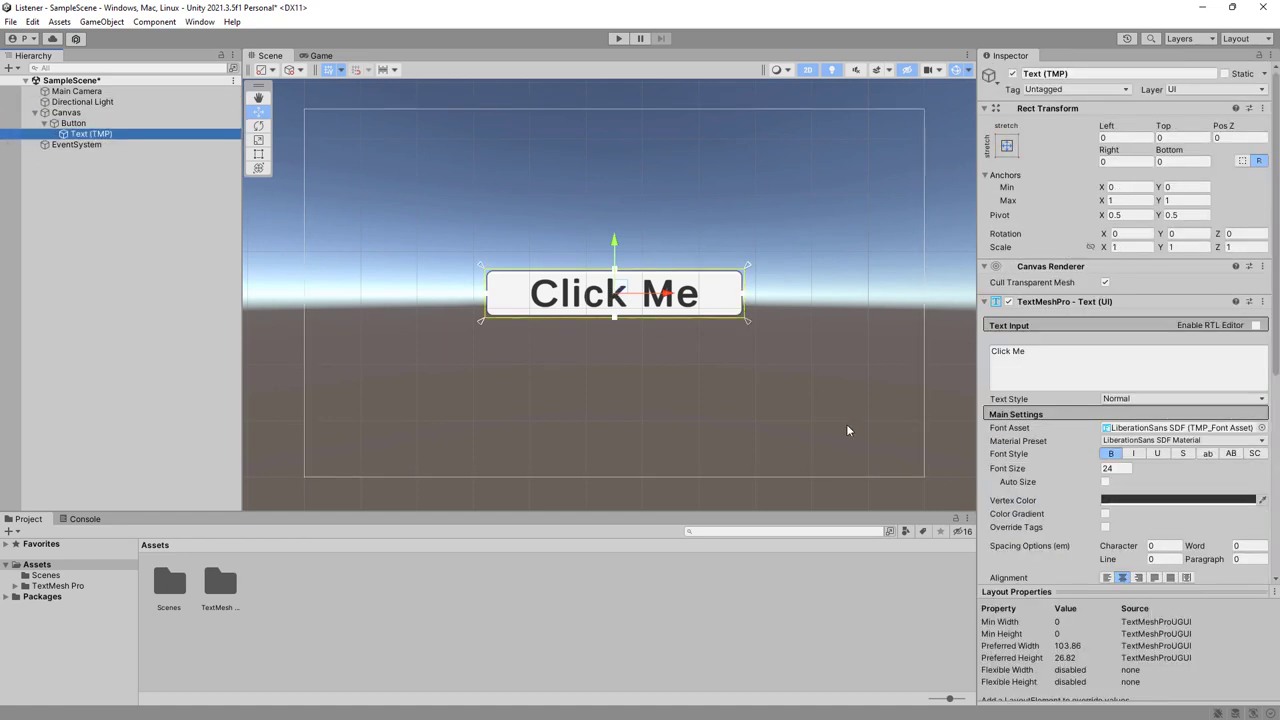
Create a new C# script in Assets and name it ListenerDemo
right_click(392, 612)
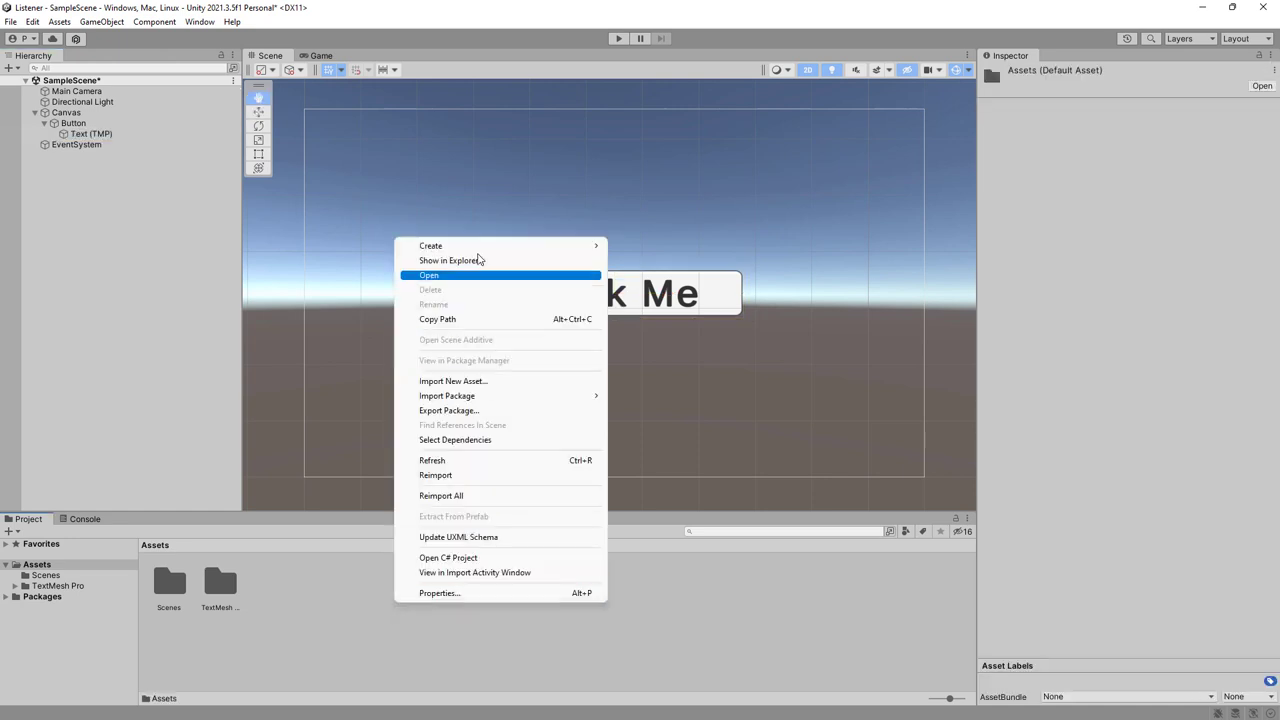
mouse_move(460, 246)
left_click(660, 108)
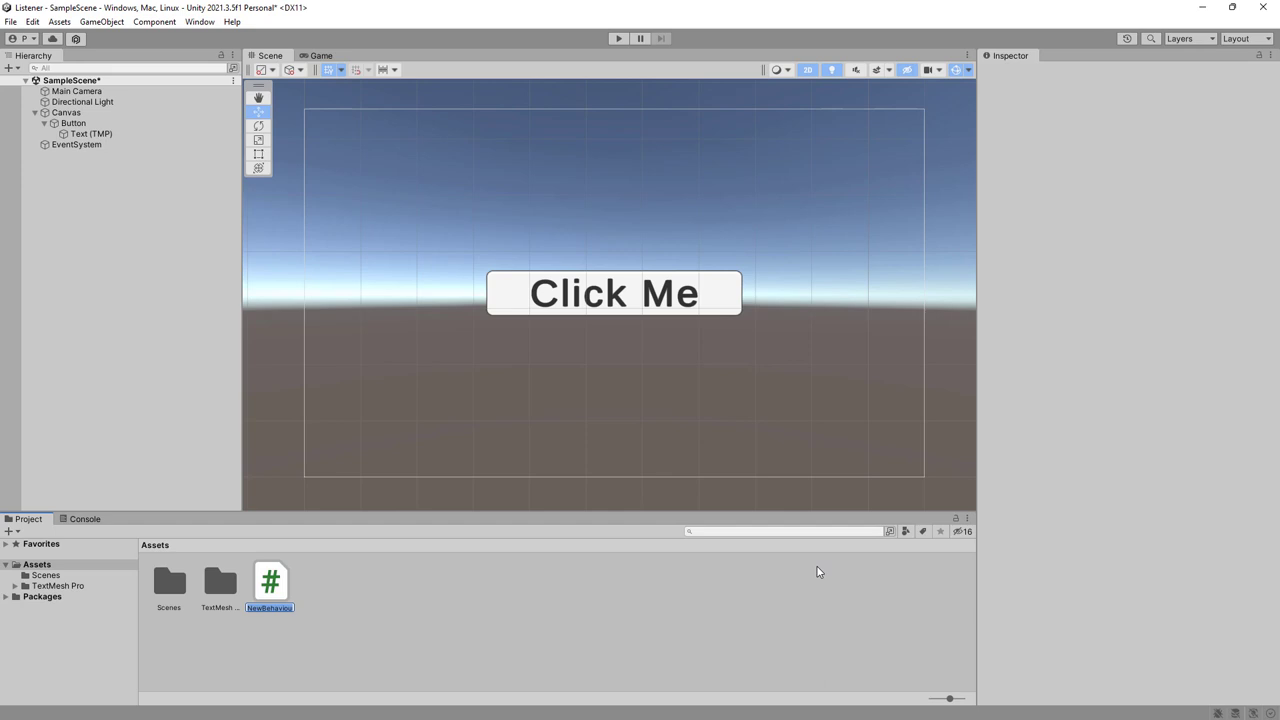
type("ListenerD...")
key("Return")
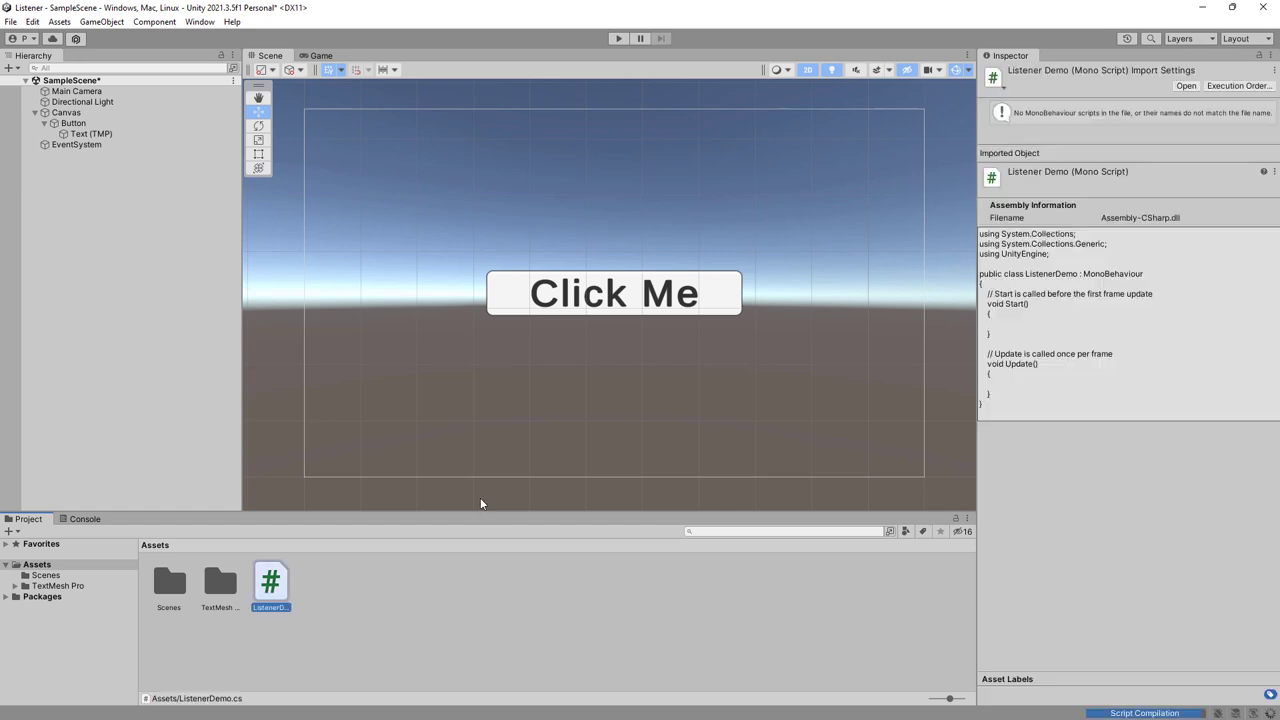
Drag ListenerDemo onto the Canvas Inspector, retrying after dismissing the can't-add-script error
left_click(111, 115)
mouse_move(277, 592)
left_mouse_down()
mouse_move(1003, 625)
mouse_move(1030, 592)
left_mouse_up()
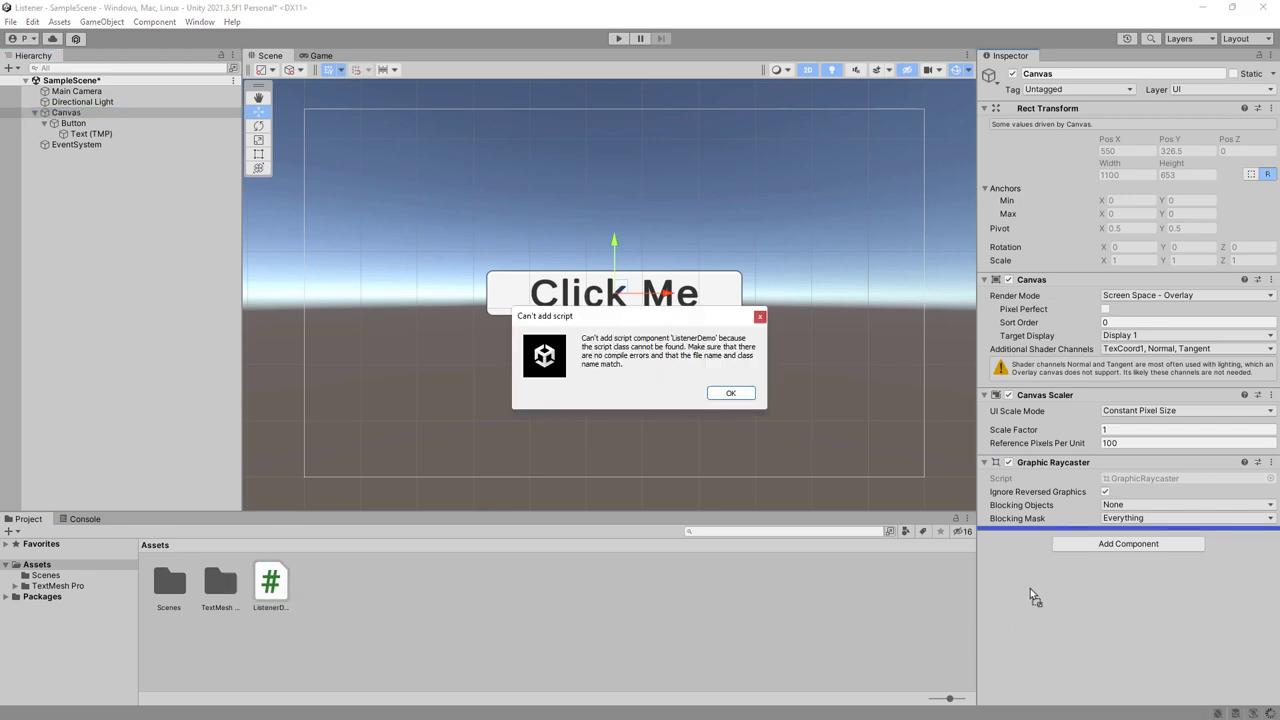
left_click(730, 393)
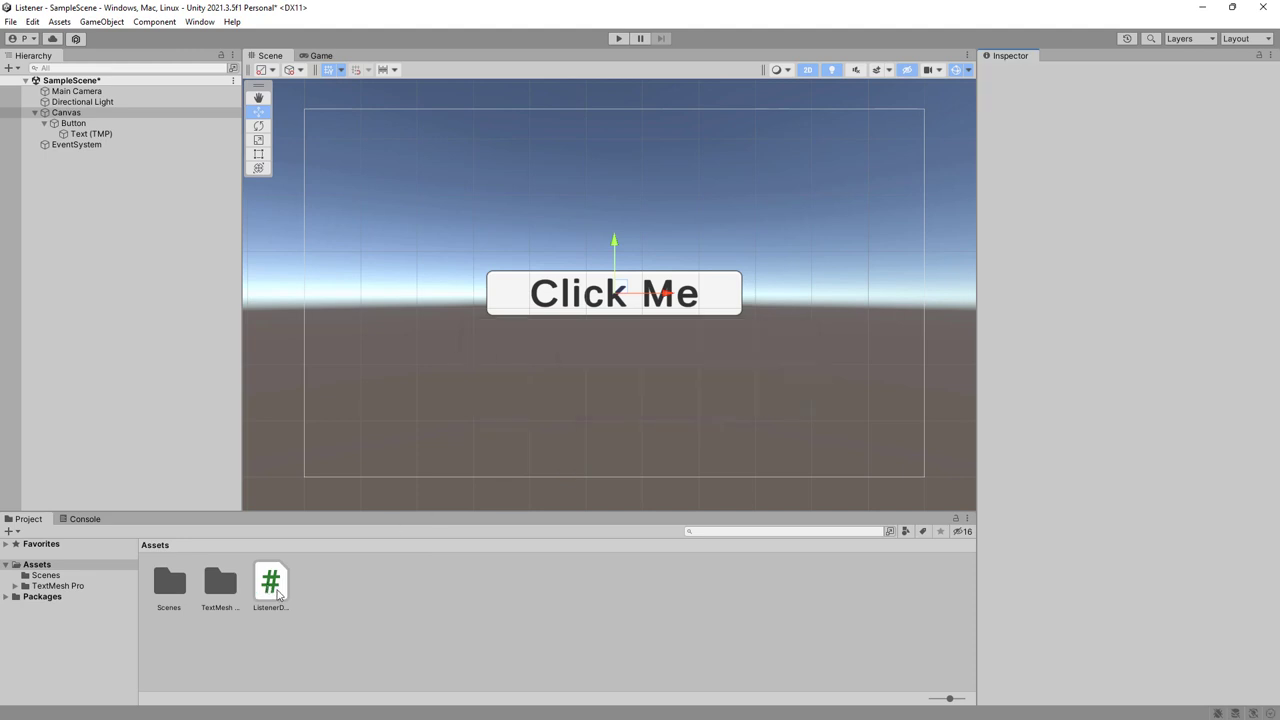
left_click_drag(278, 594, 1008, 640)
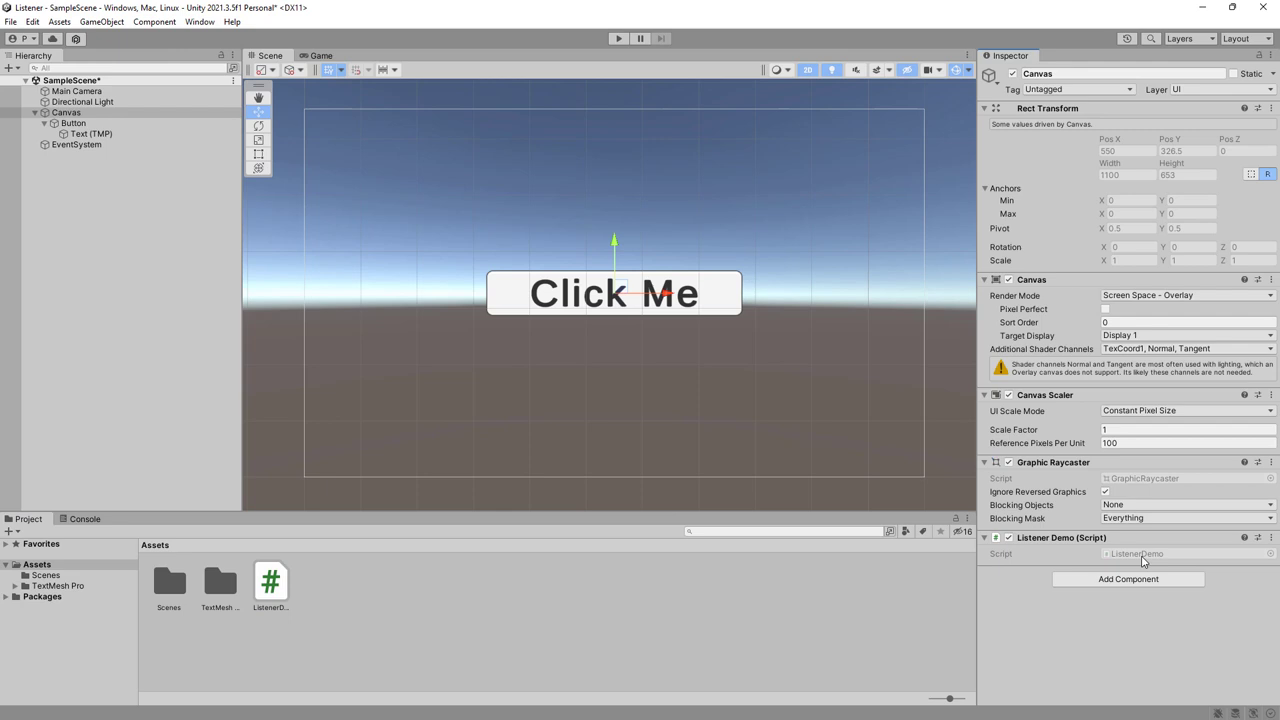
Reselect the Button in the Hierarchy and open ListenerDemo.cs in Visual Studio Code
left_click(90, 133)
key("Delete")
left_click(90, 127)
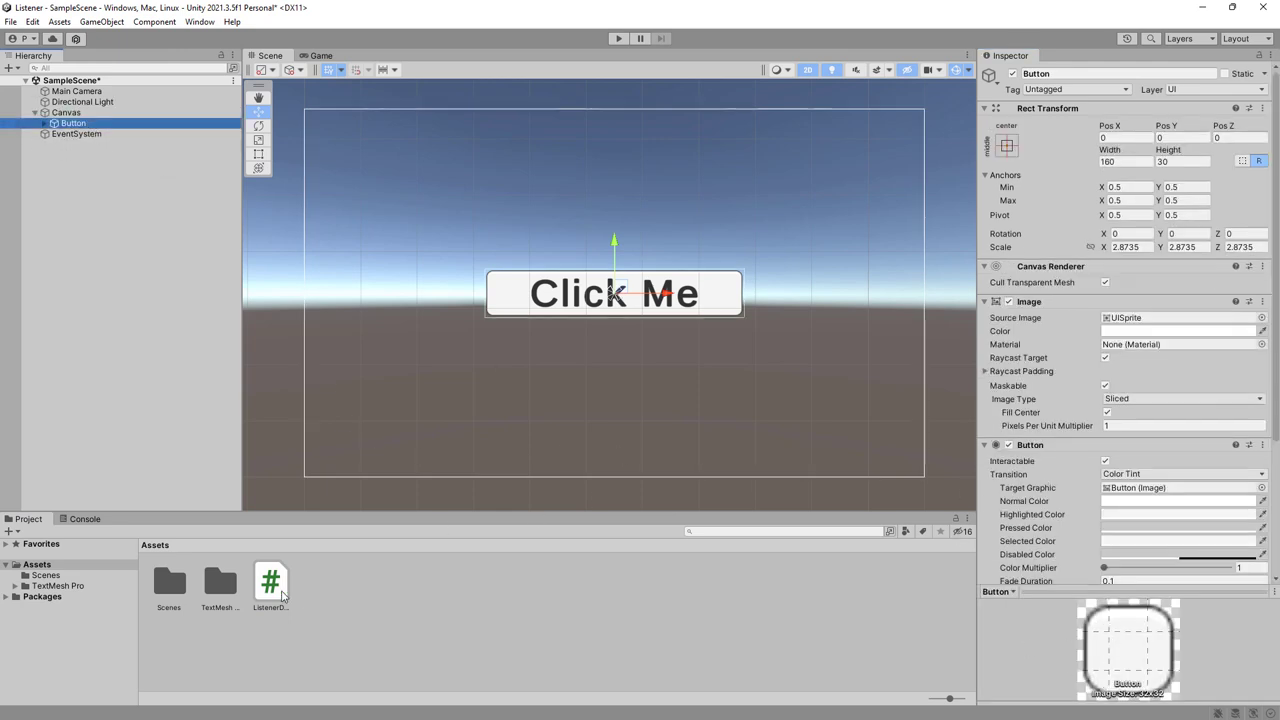
double_click(282, 594)
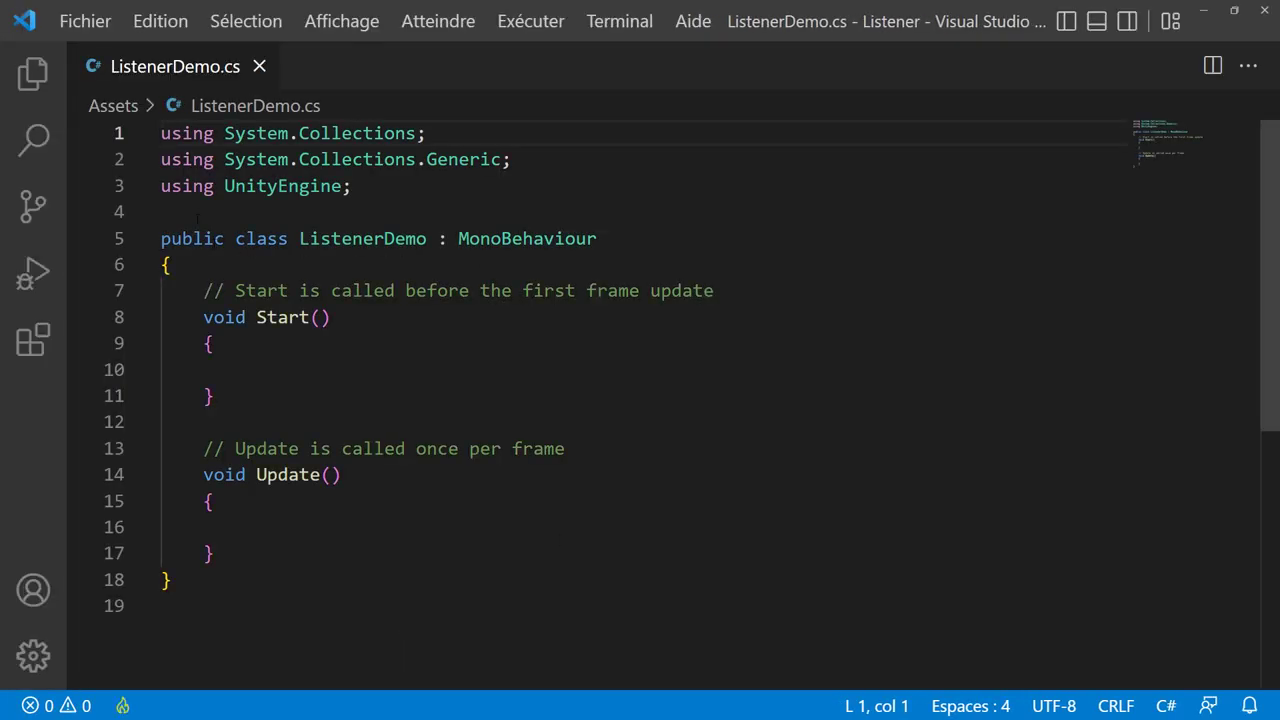
Add the 'using UnityEngine.UI;' import below the UnityEngine line
left_click(197, 218)
type("using ")
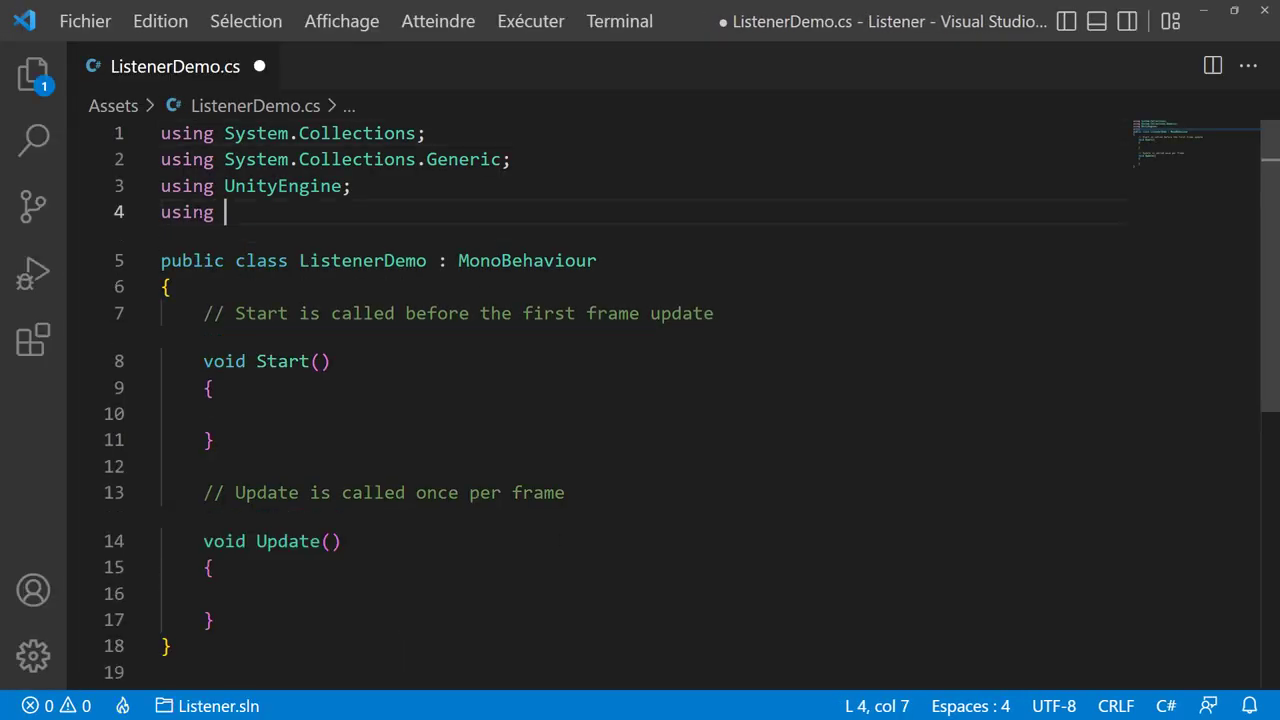
type("unit")
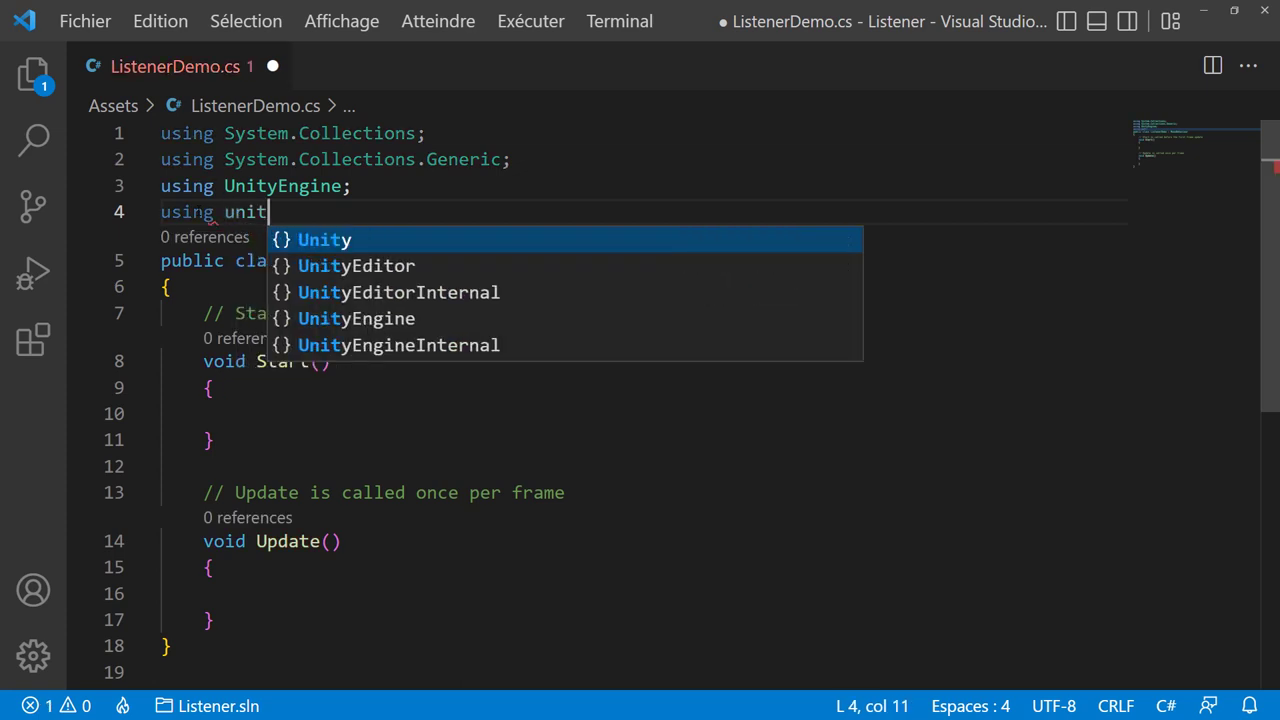
type("y")
key("Down")
key("Down")
key("Down")
key("Return")
type(".U")
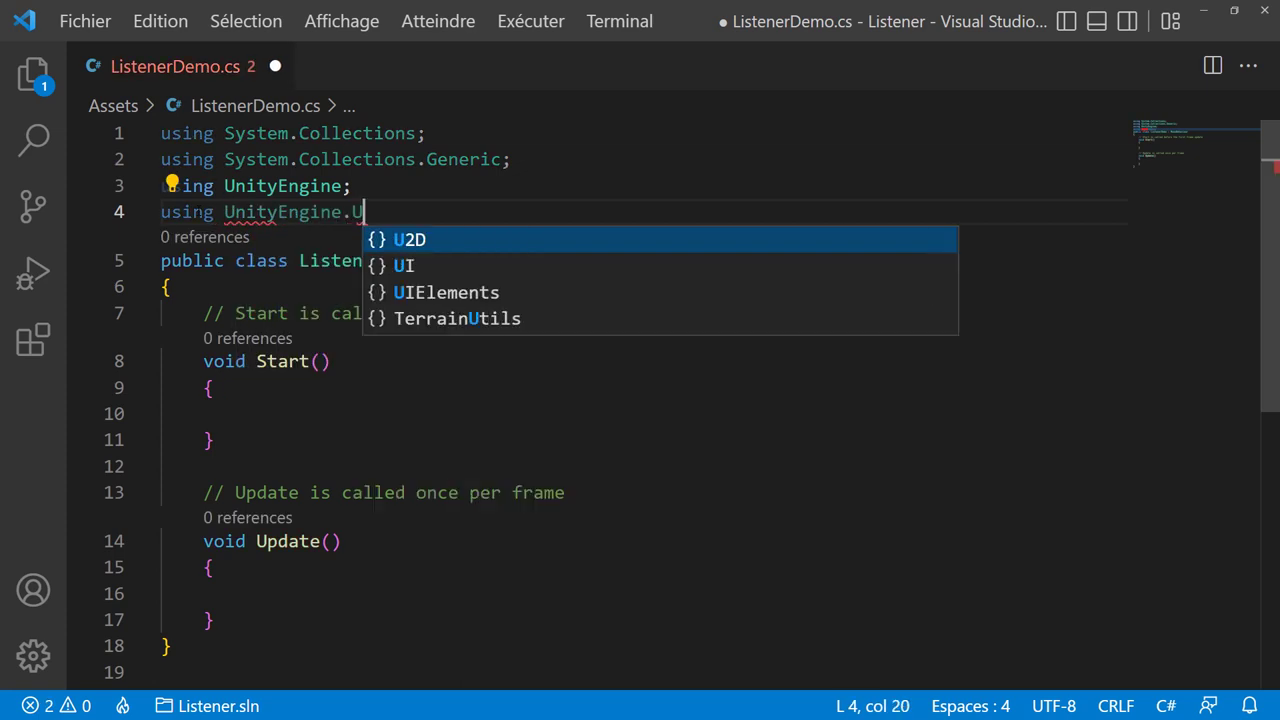
type("I;")
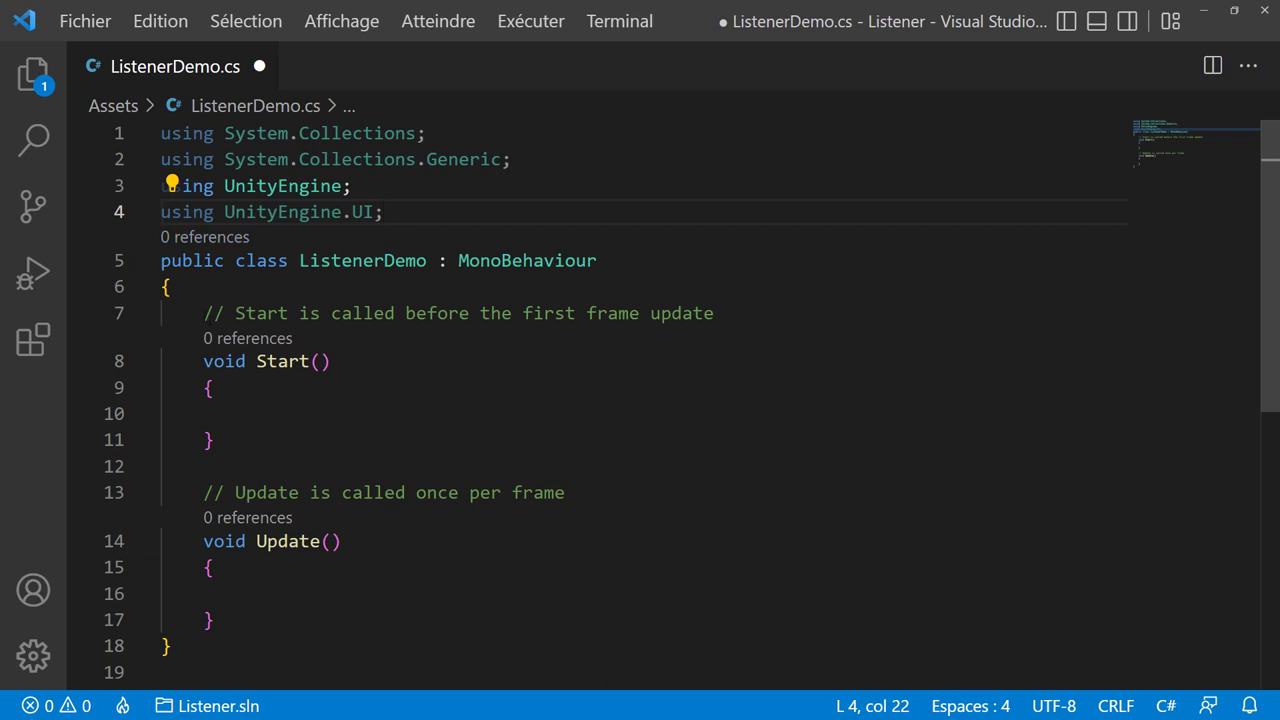
Delete the template comment above Start and the whole Update method
left_click_drag(204, 313, 714, 313)
key("BackSpace")
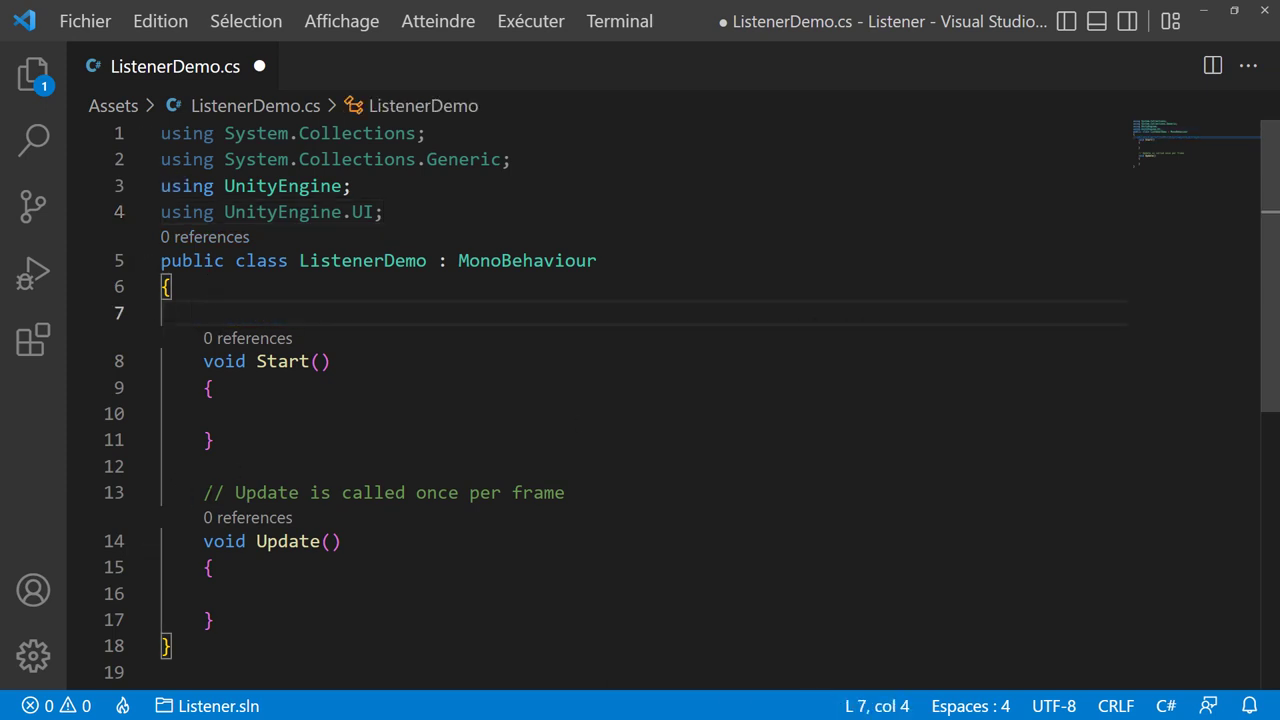
left_click_drag(204, 492, 237, 594)
key("BackSpace")
Declare the field 'private Button btn;' on line 7
left_click(386, 322)
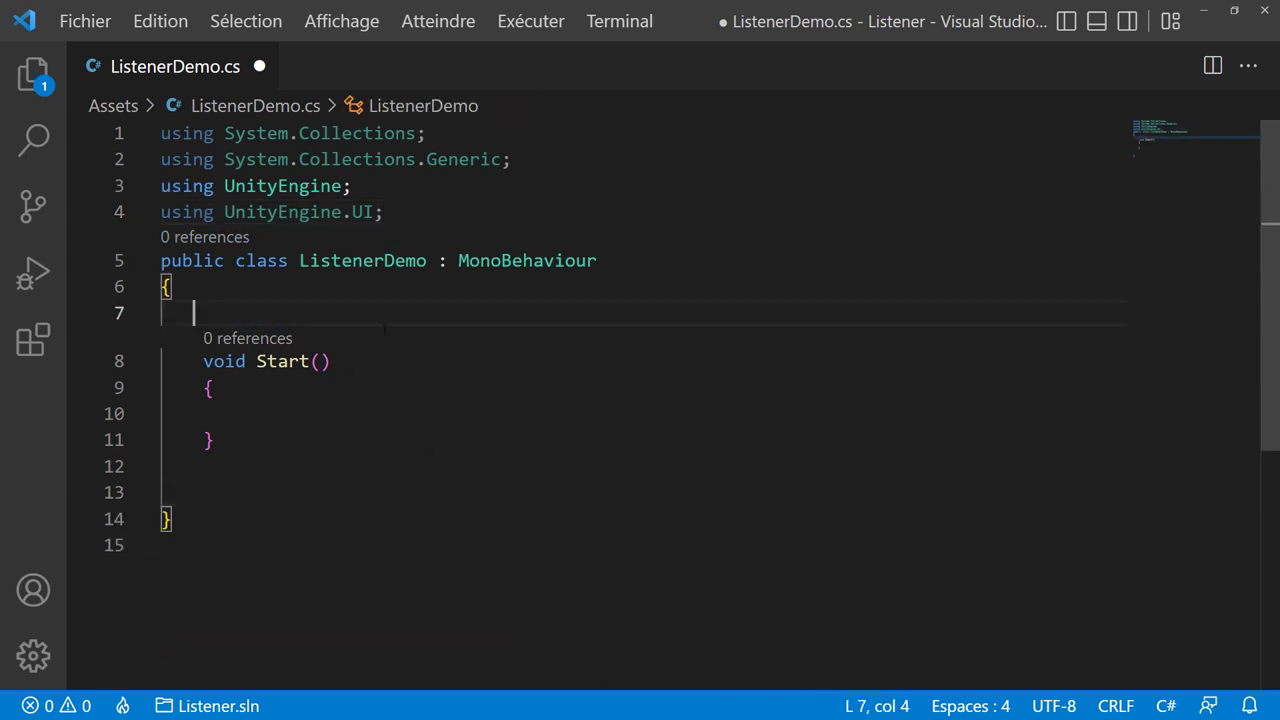
key("Tab")
type("private ")
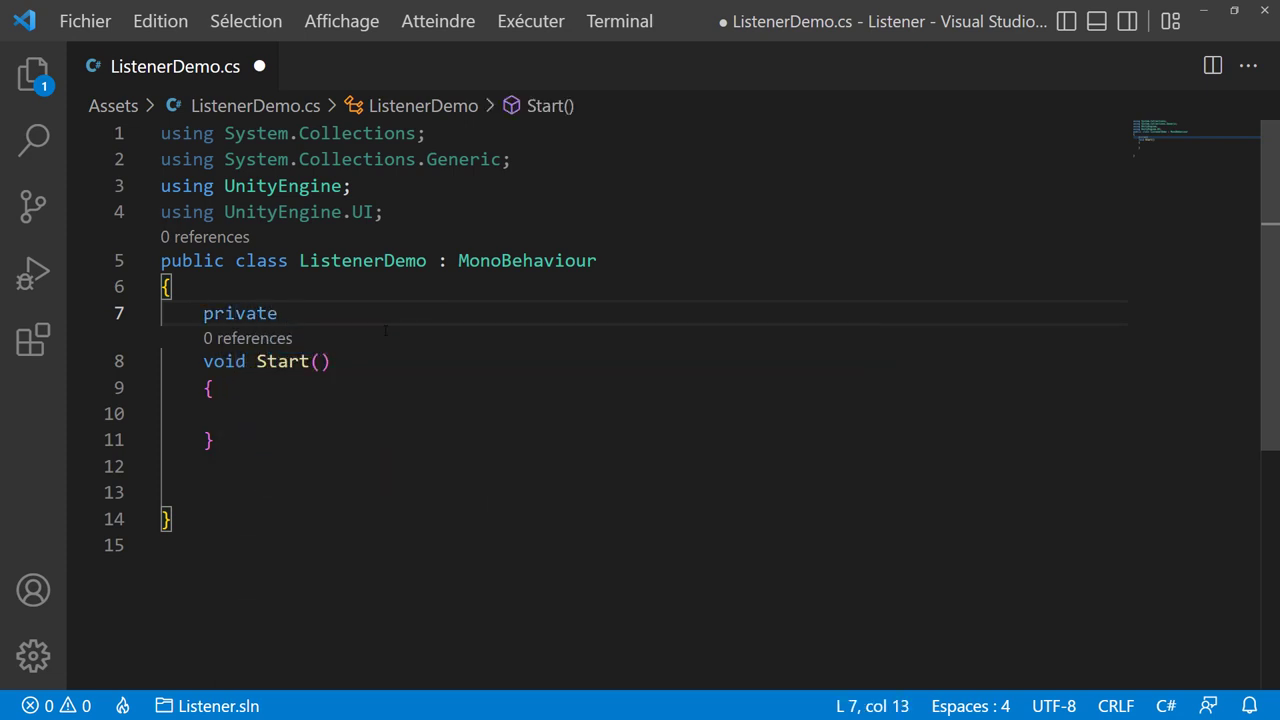
type("but")
key("Tab")
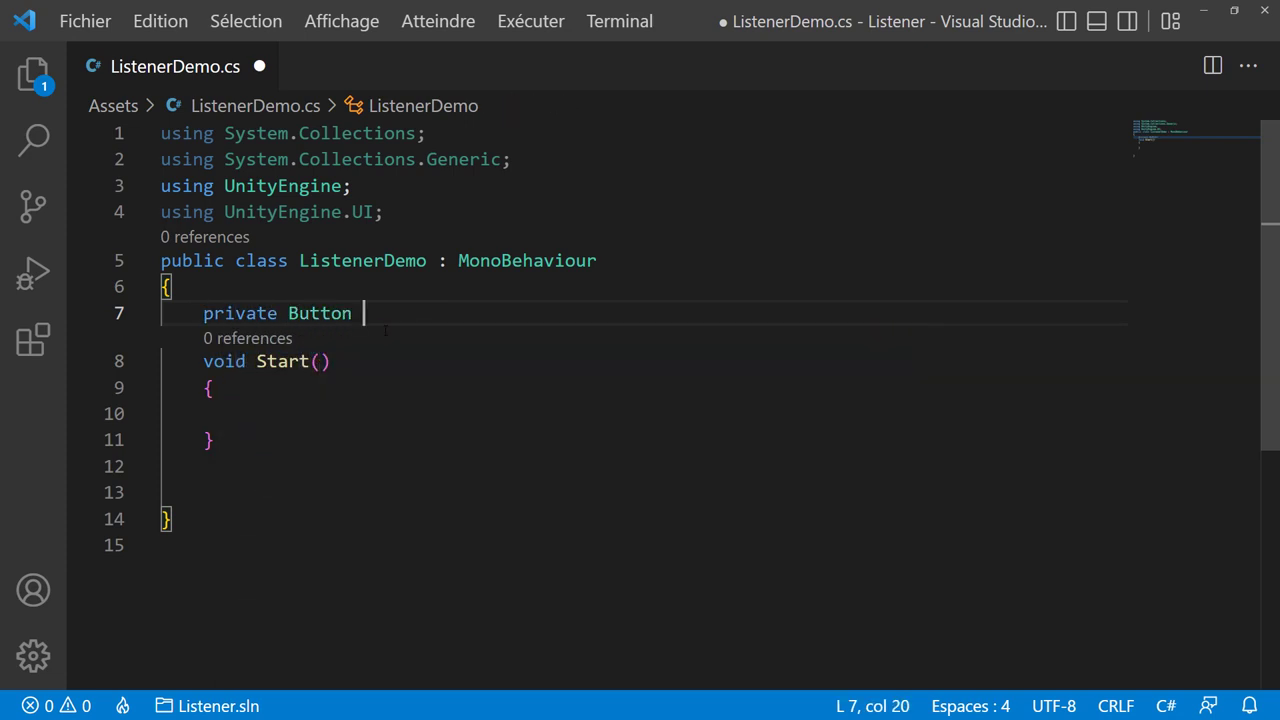
type("btn;")
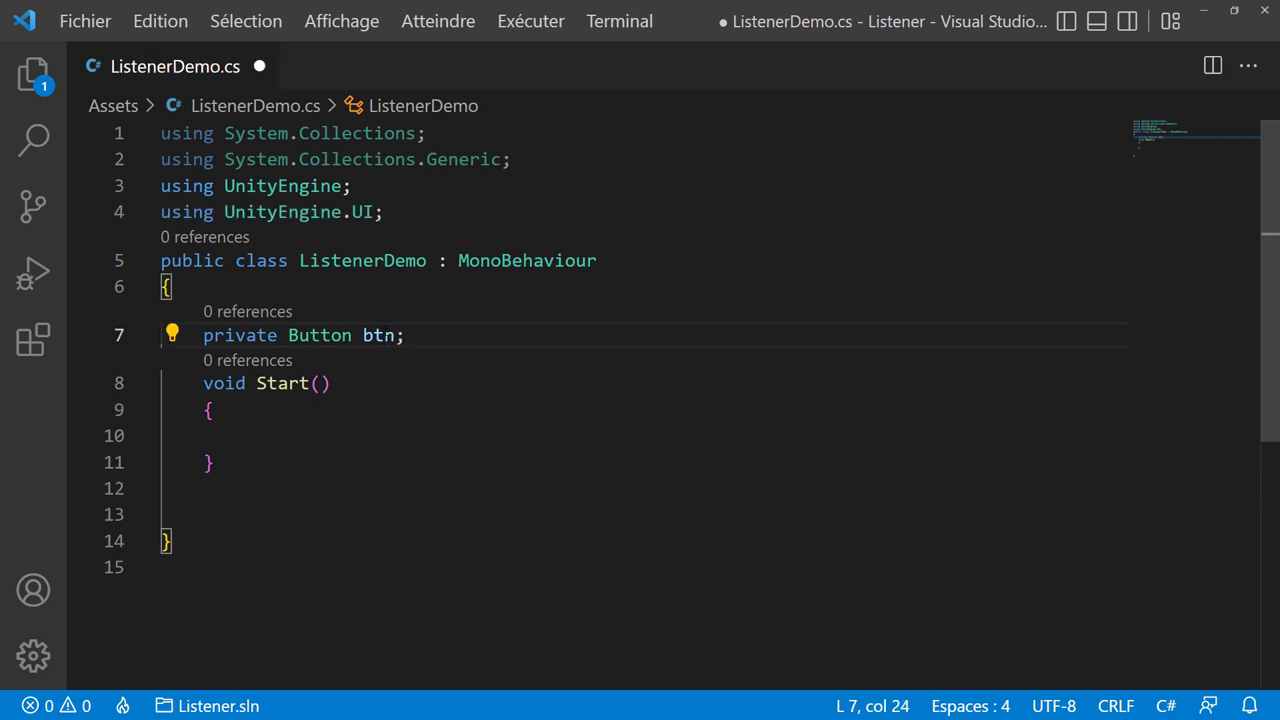
key("Return")
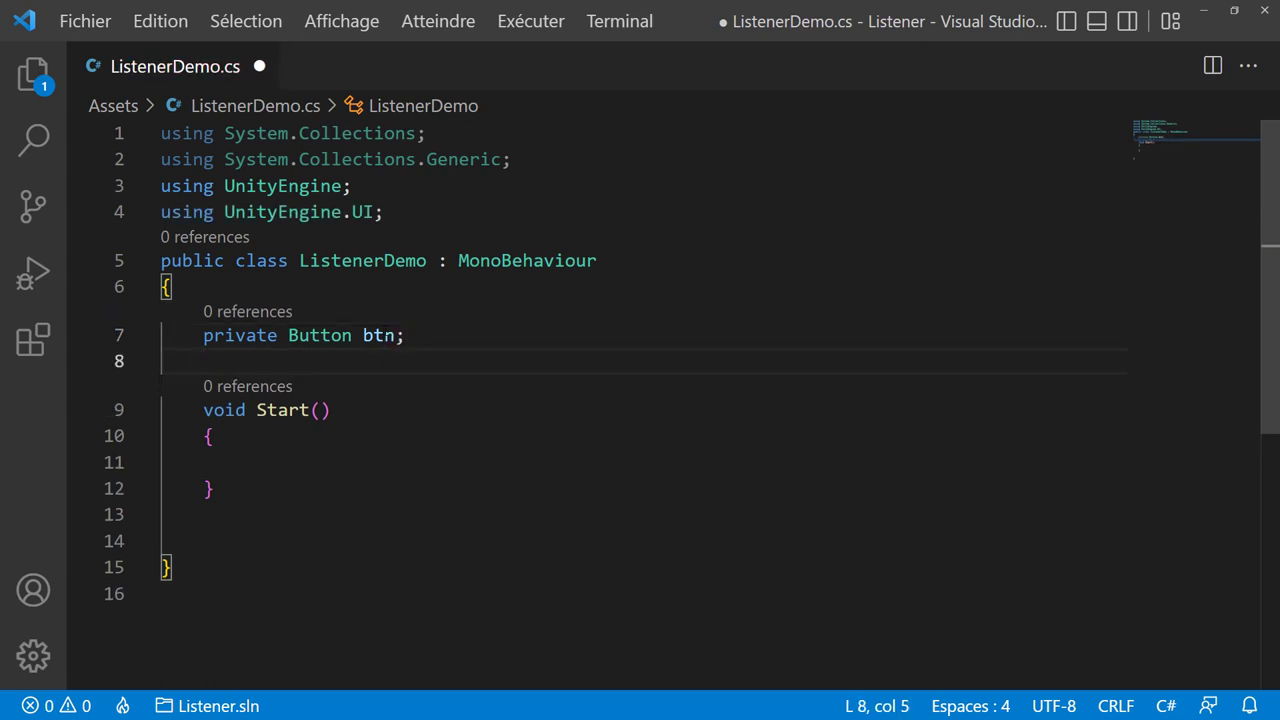
In Start, write btn = GameObject.Find("Button").GetComponent<Button>();
left_click(261, 460)
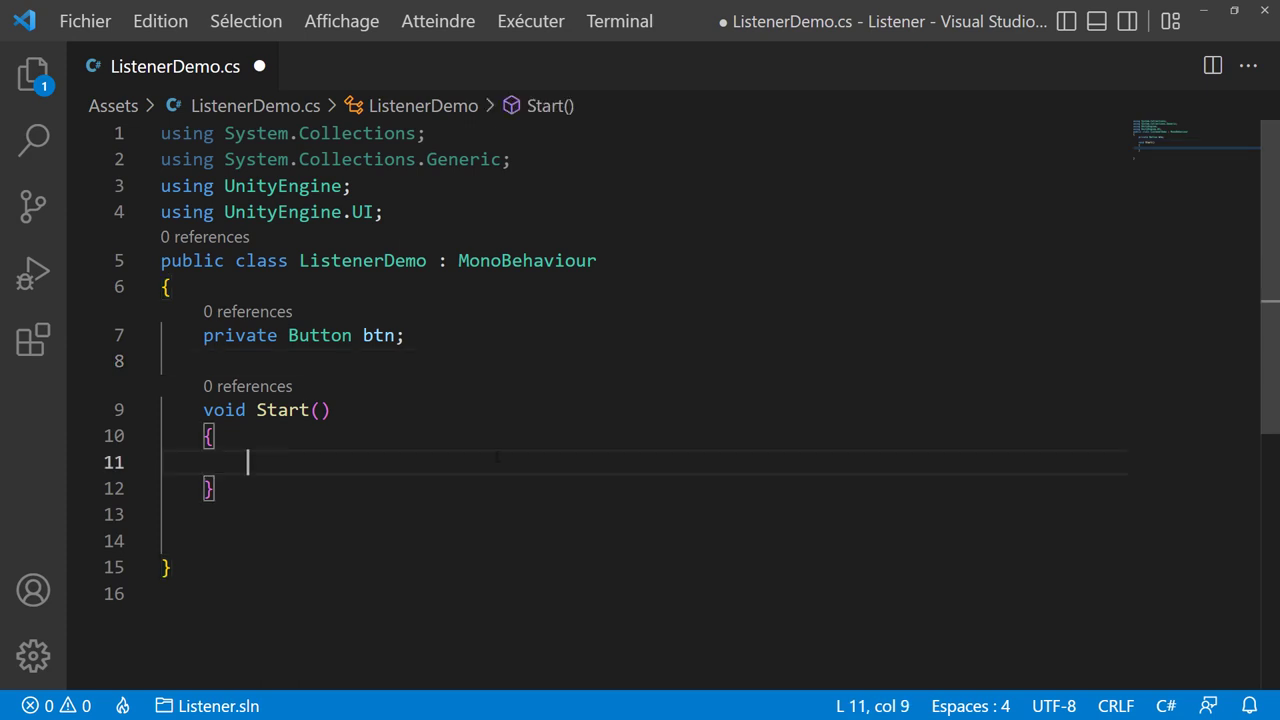
type("btn")
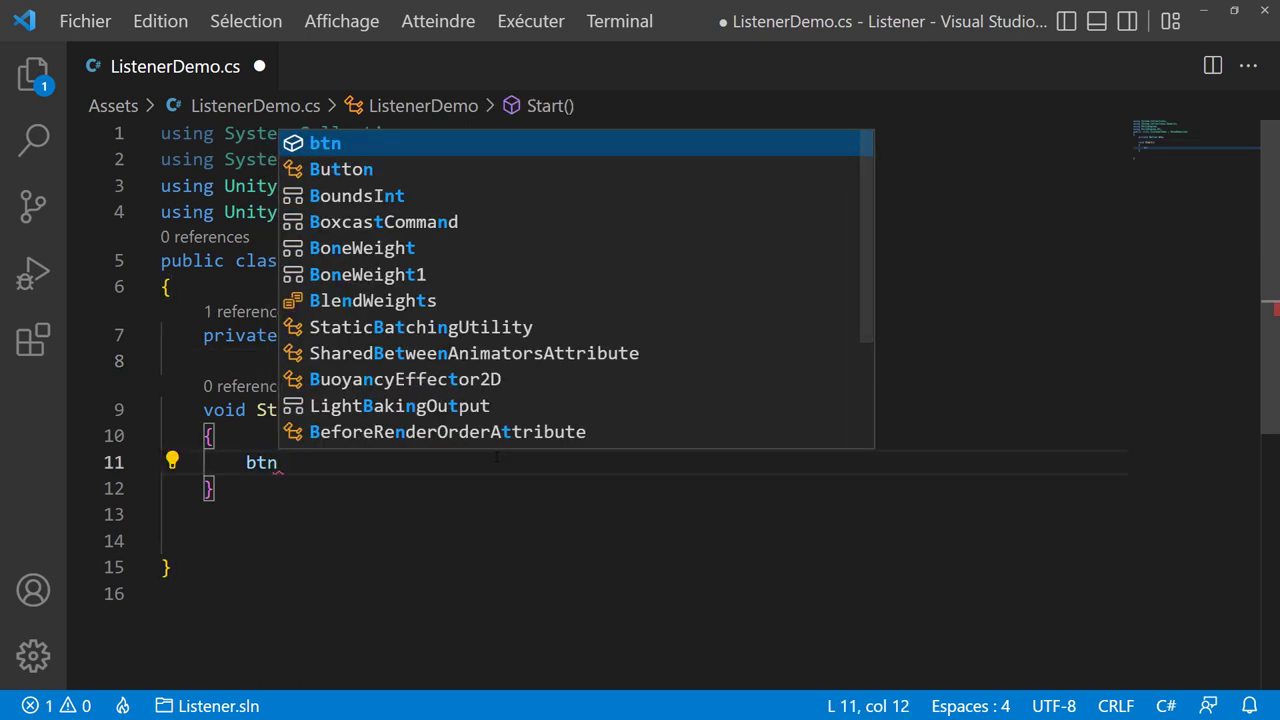
type(" = Ga")
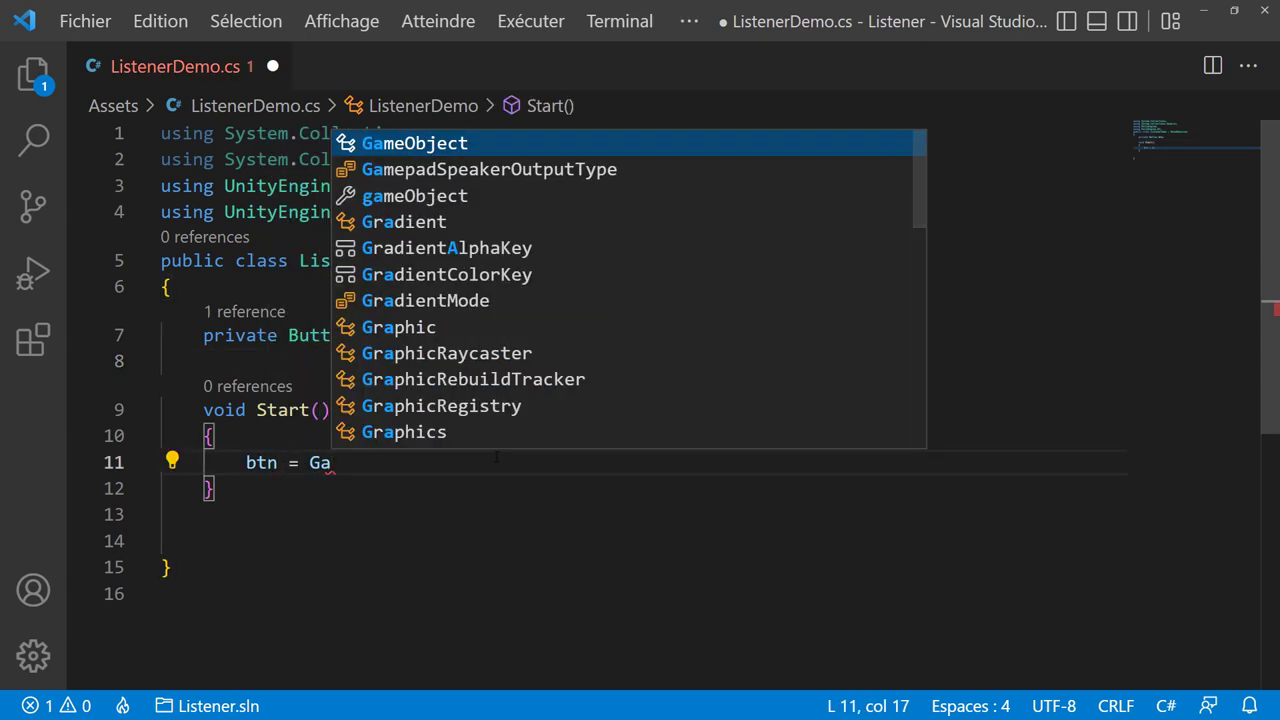
key("Tab")
type(".Fi")
key("Tab")
type("(")
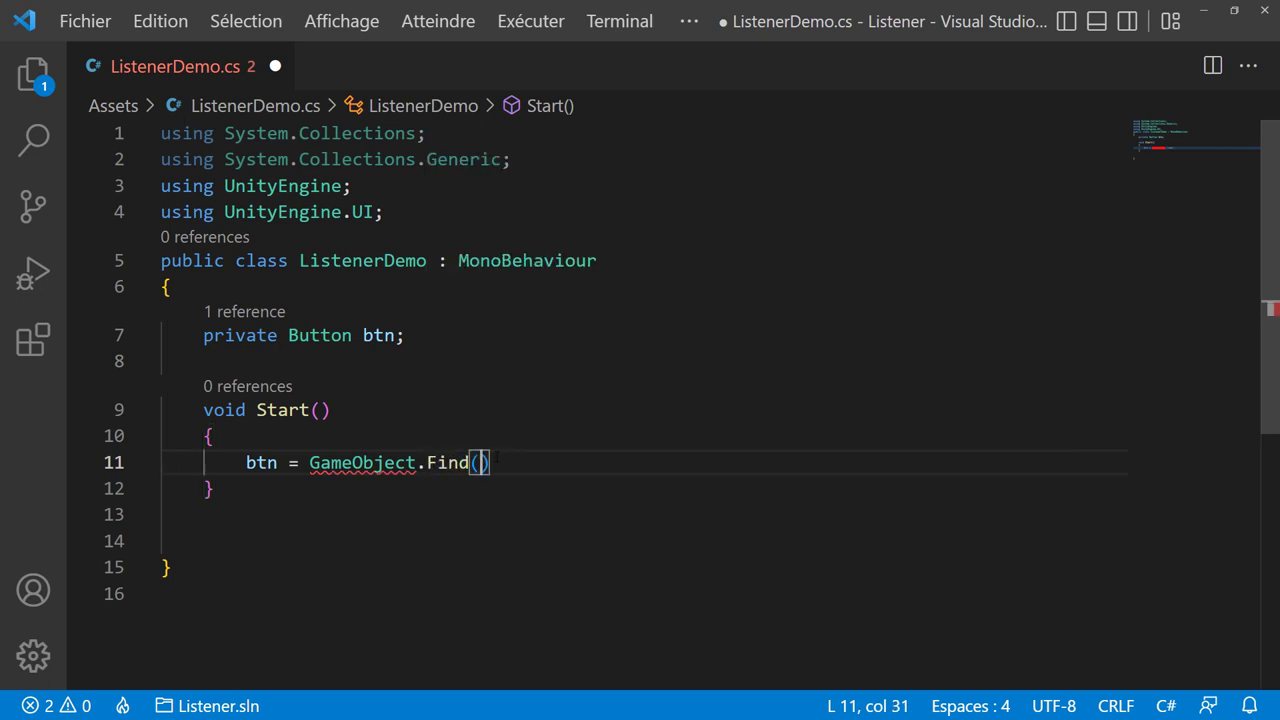
type("\"")
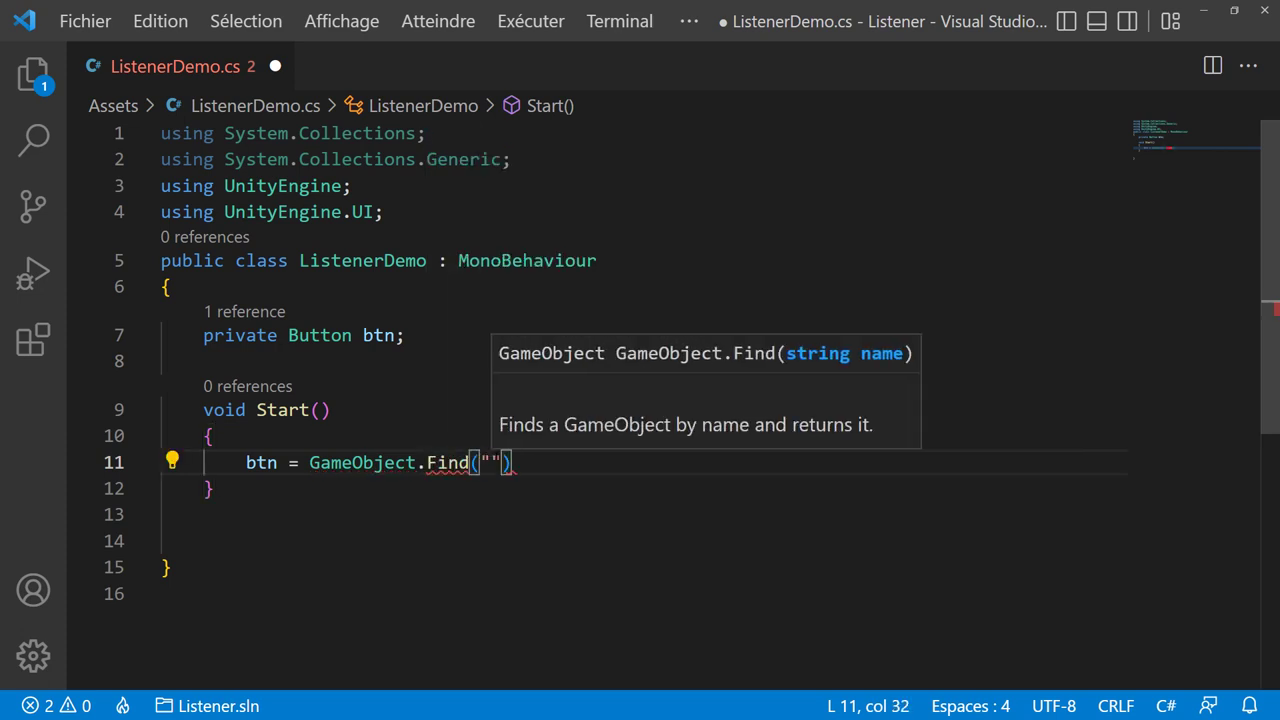
type("Button\")")
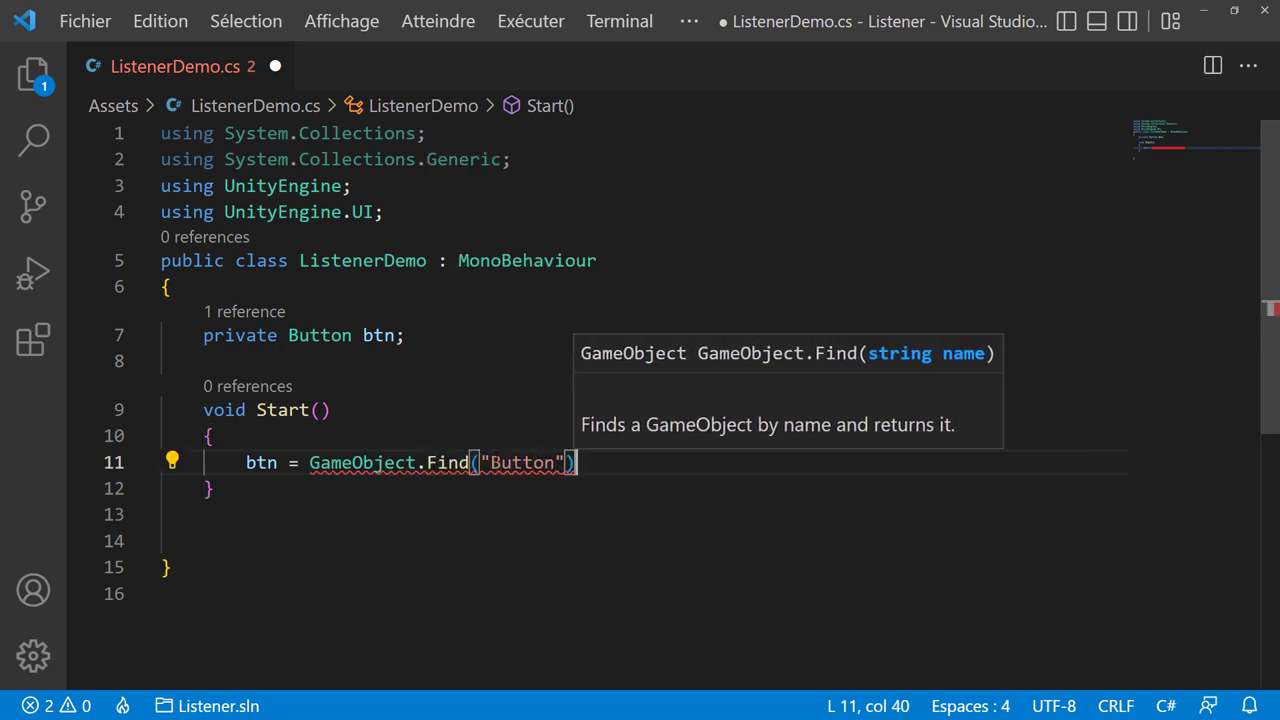
type(".get")
key("Down")
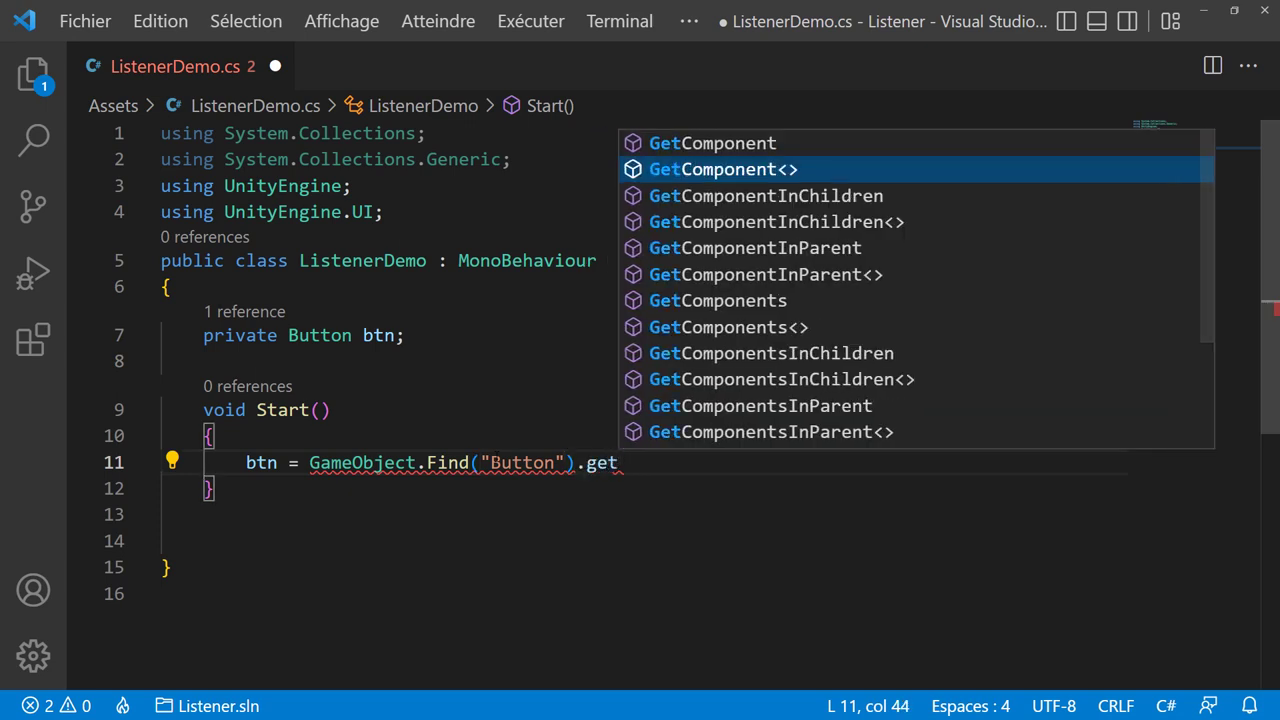
key("Tab")
type("Butt")
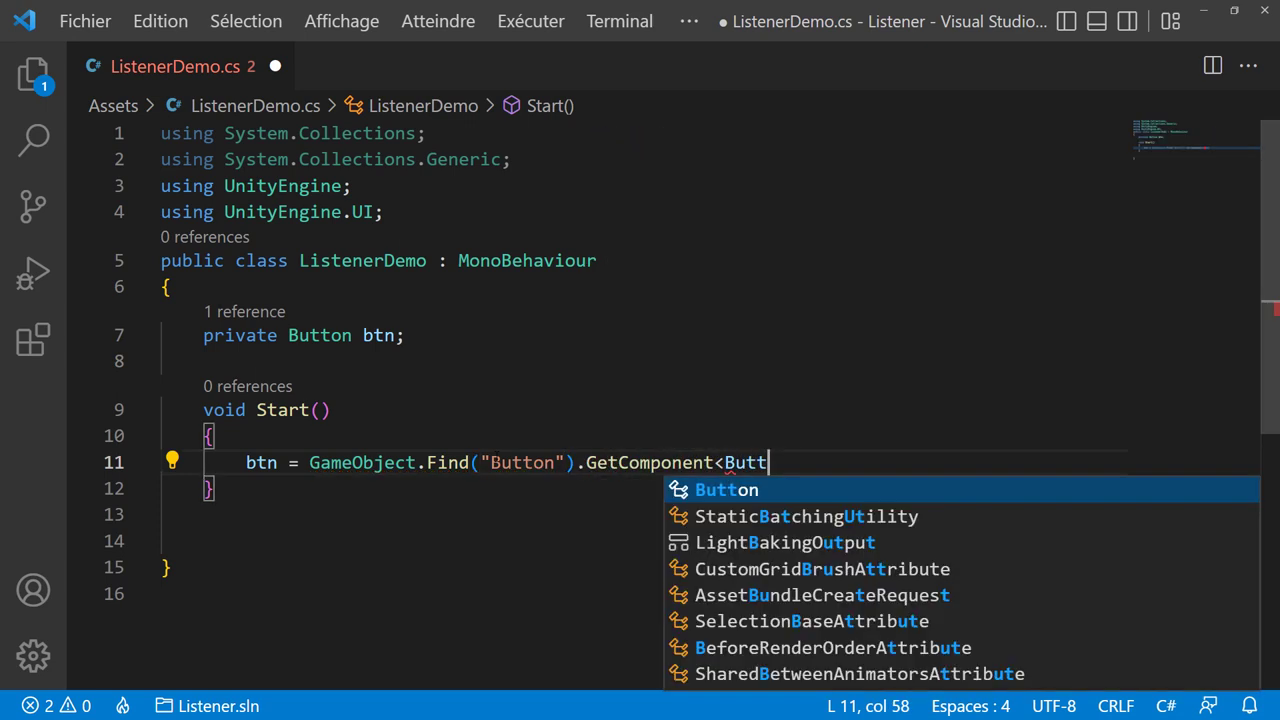
key("Tab")
type(">()")
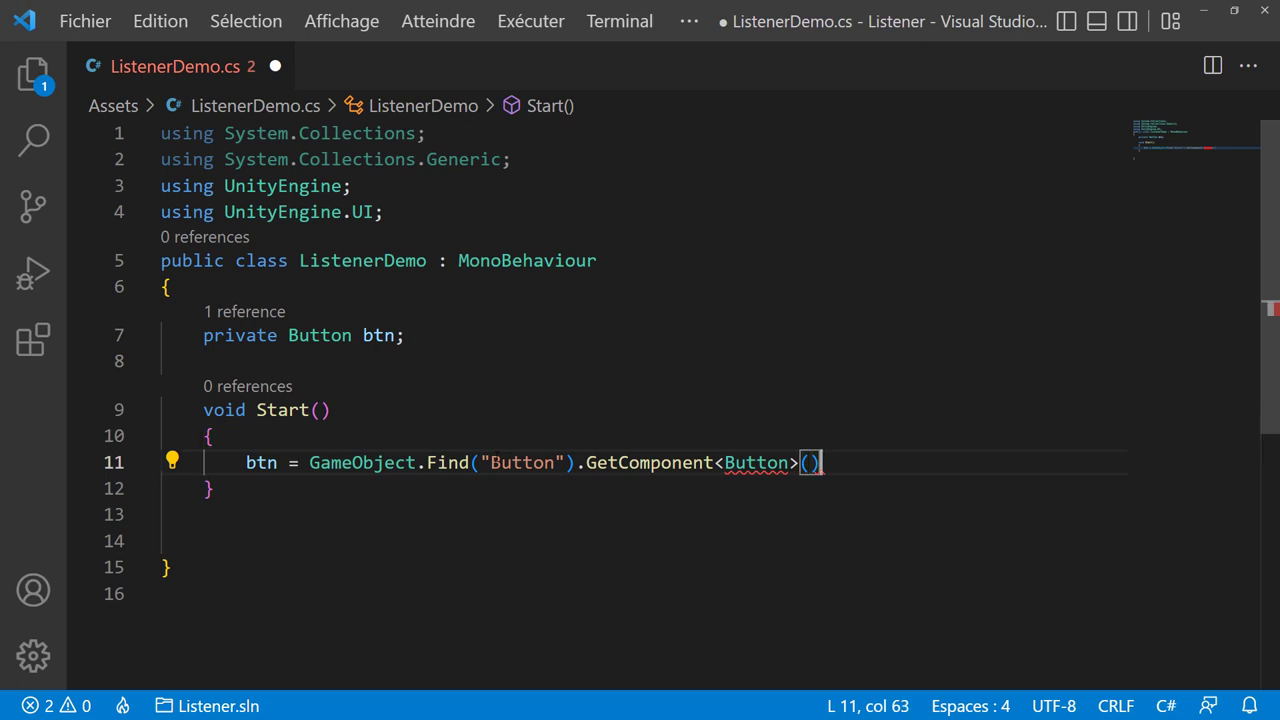
type(";")
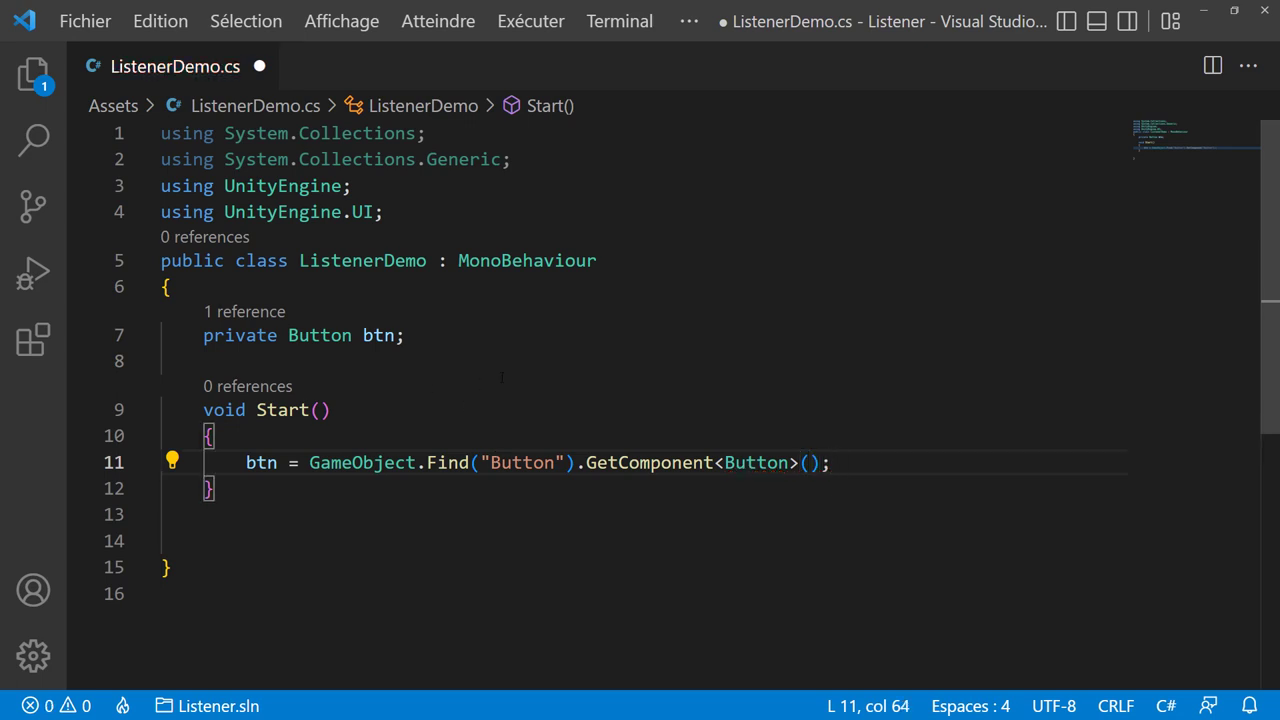
key("Return")
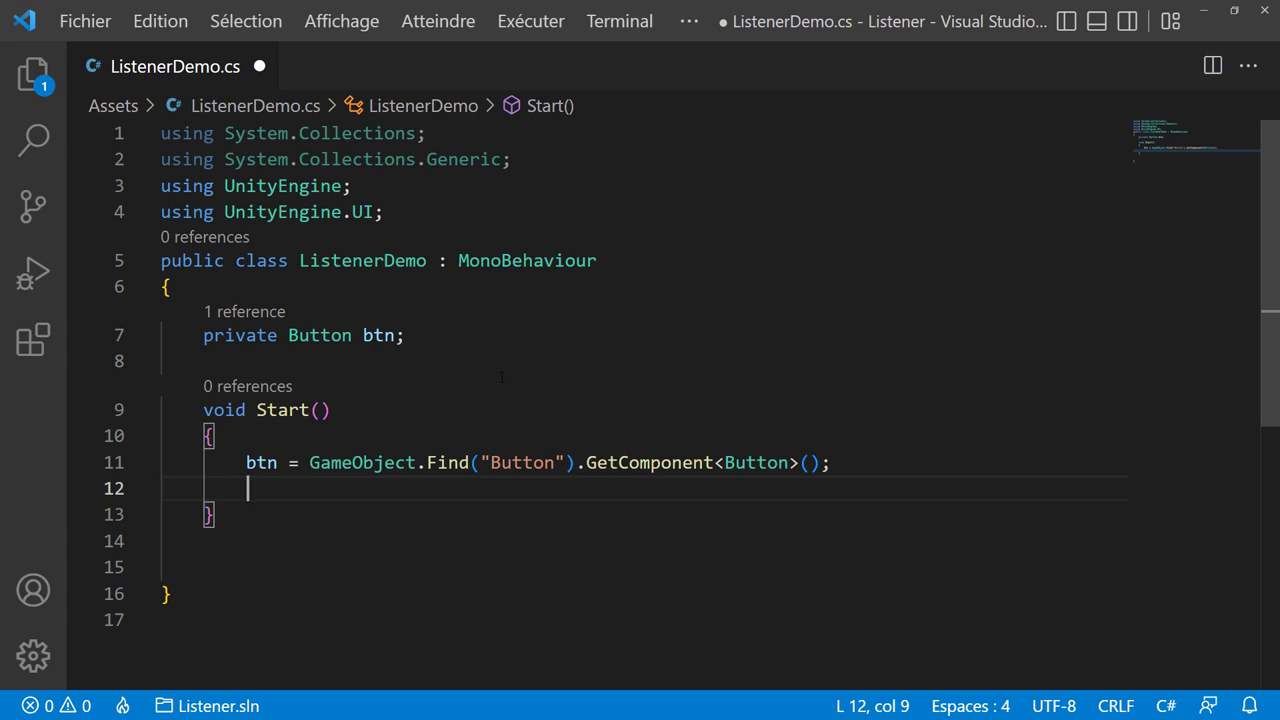
Add btn.onClick.AddListener(ButtonSelected); as the next line in Start
type("btn")
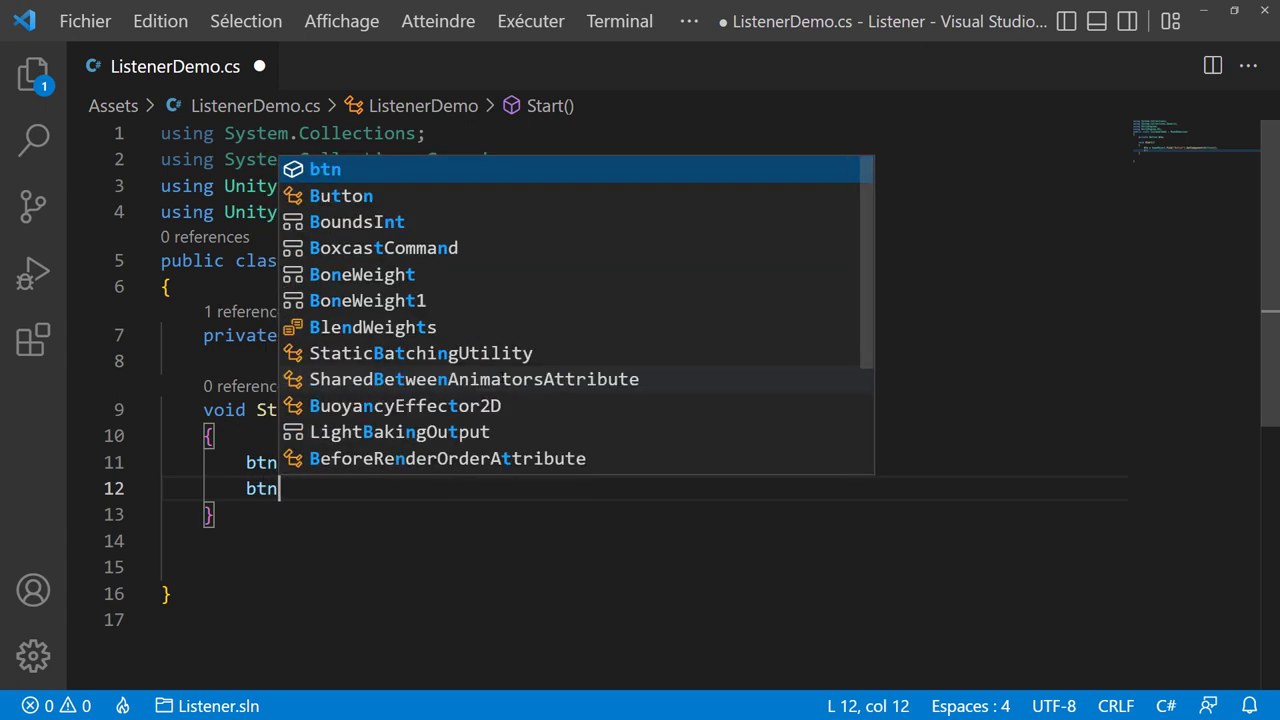
type(".o")
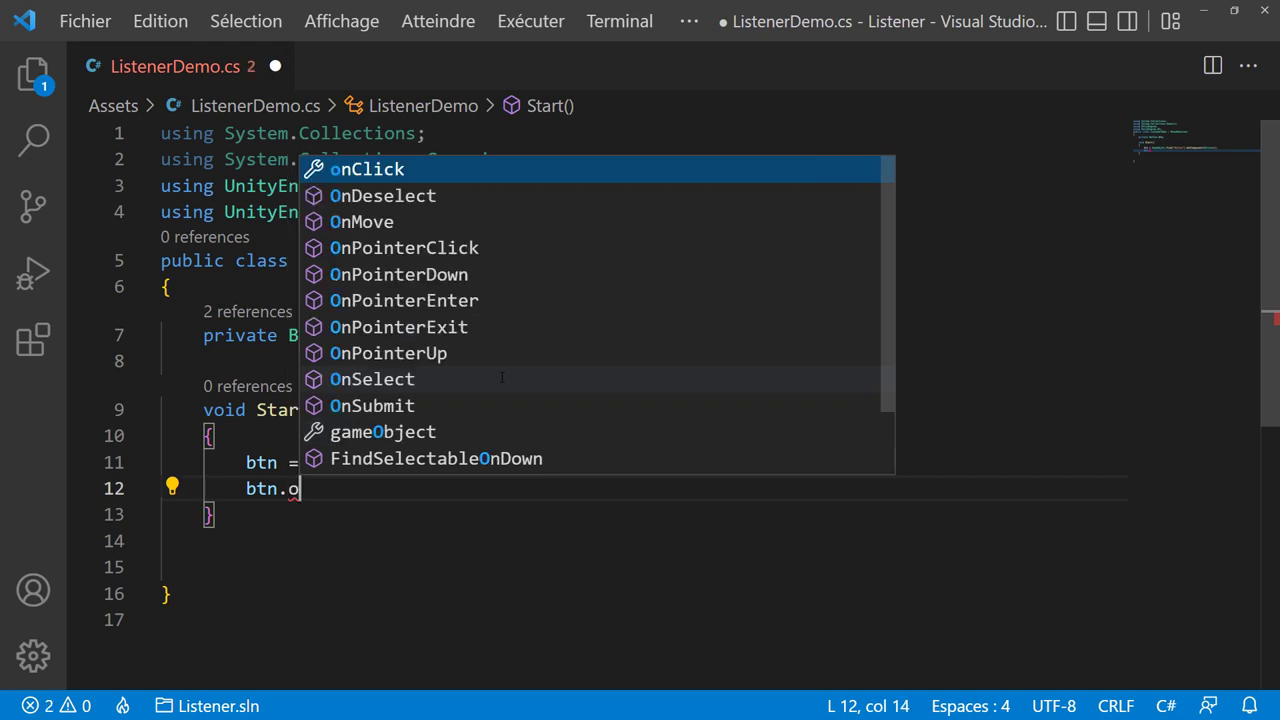
type("n")
key("Tab")
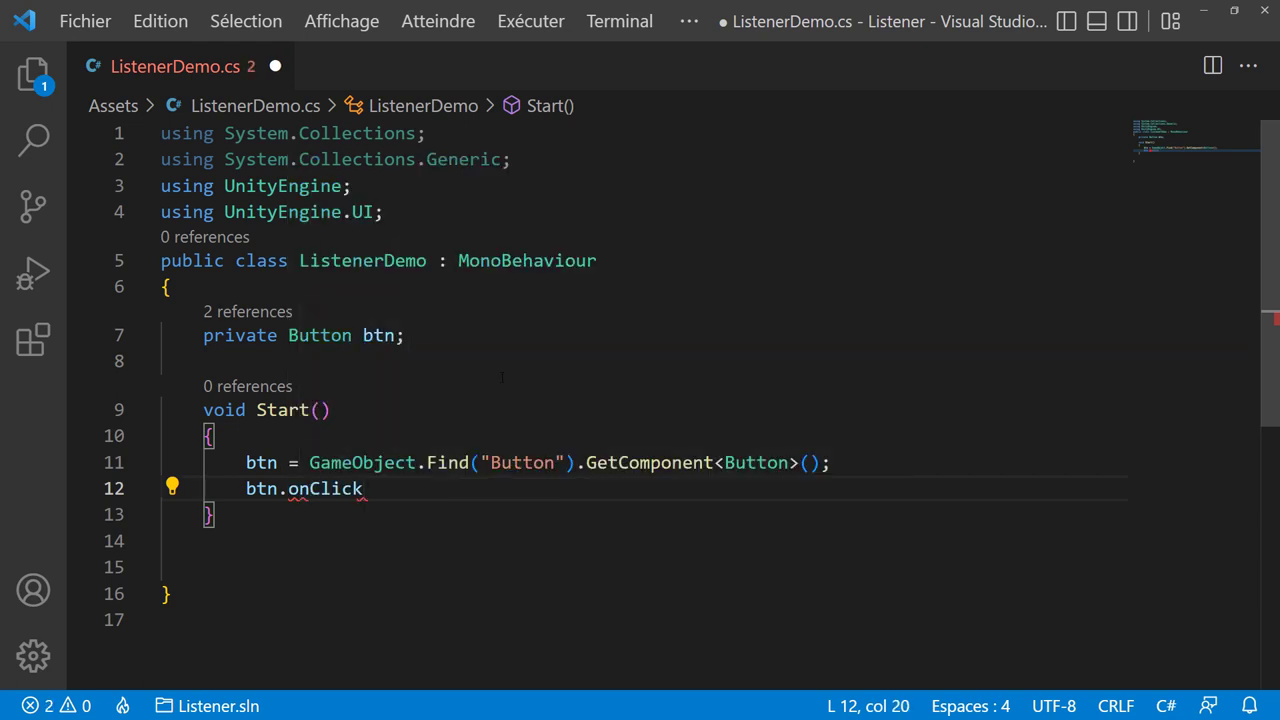
type(".add")
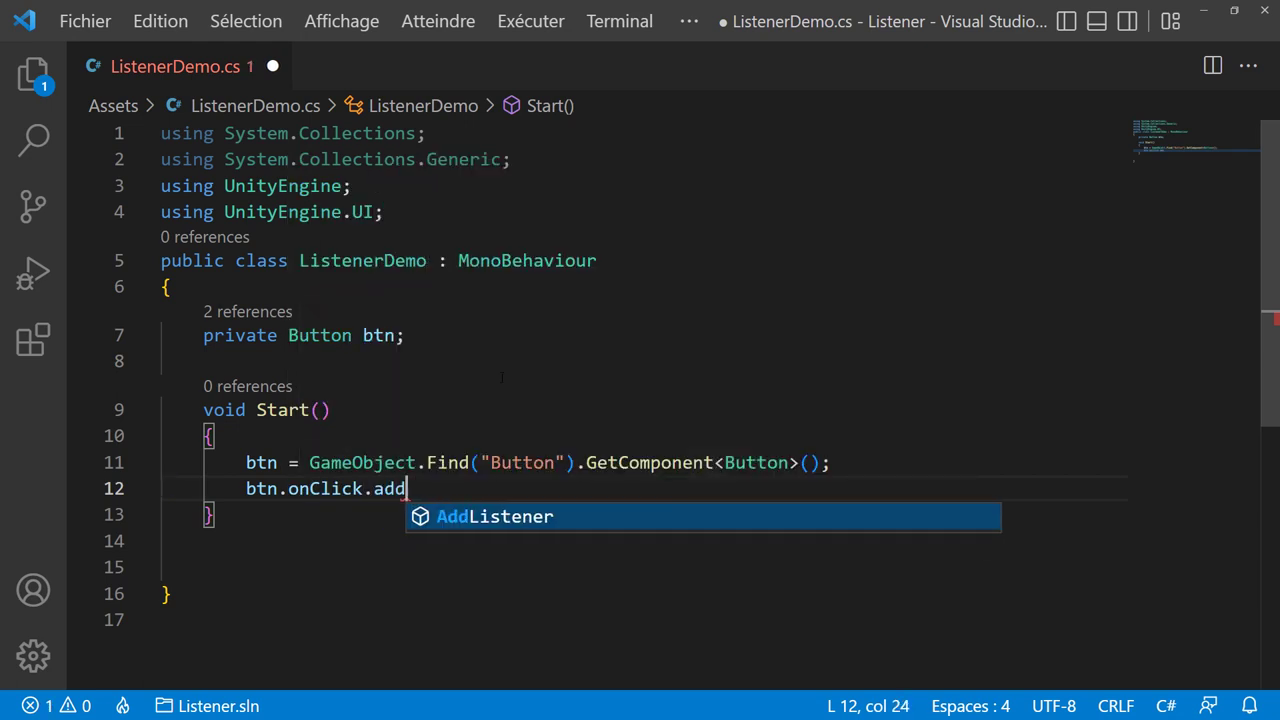
key("Tab")
type("(")
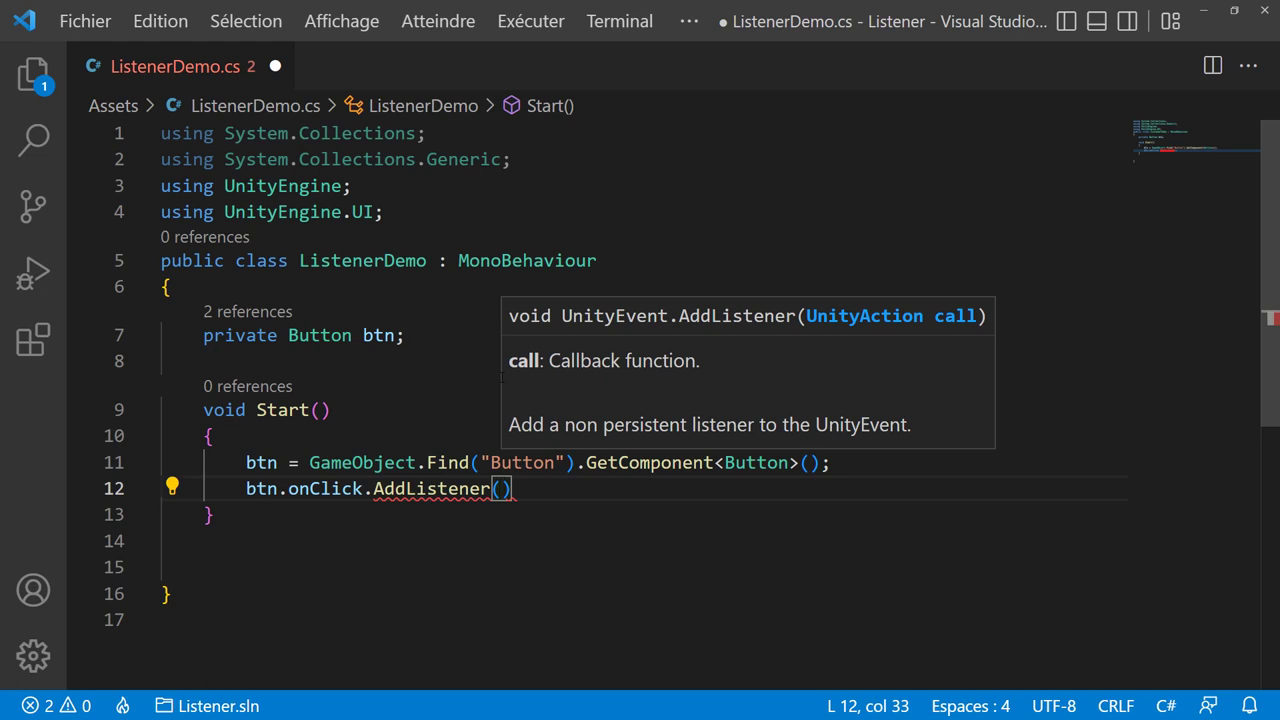
type("B")
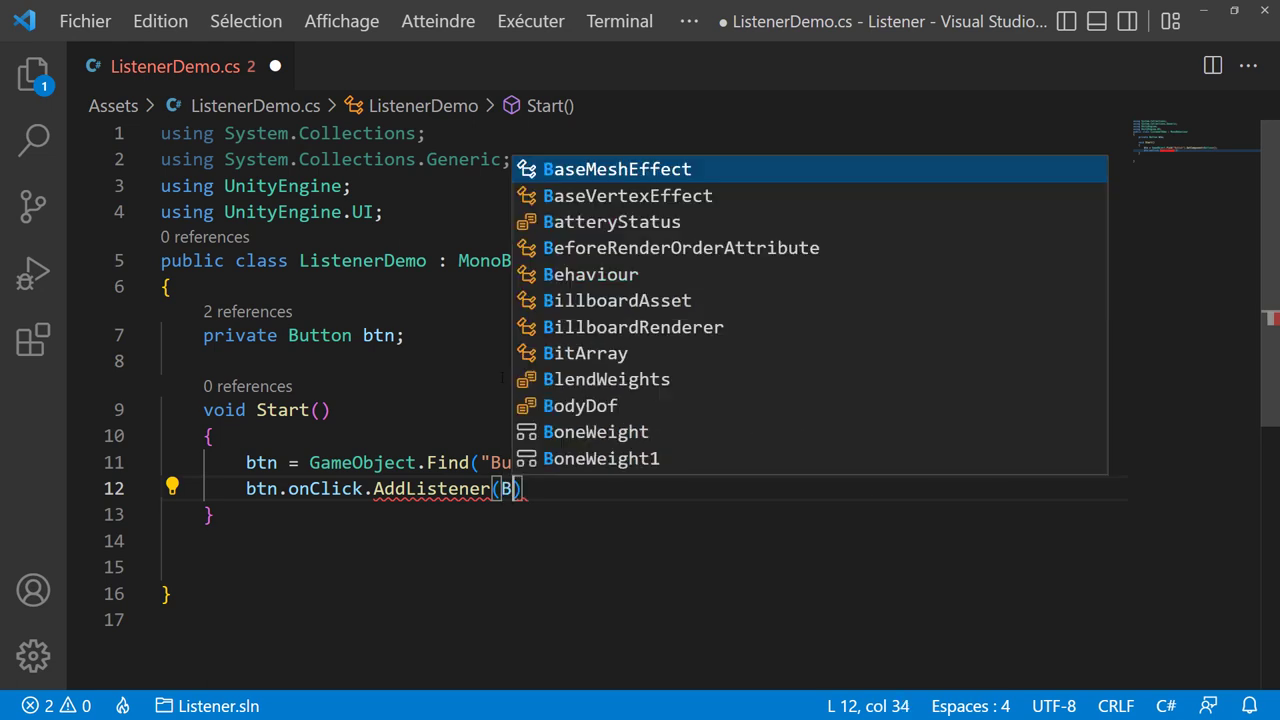
type("uttonS")
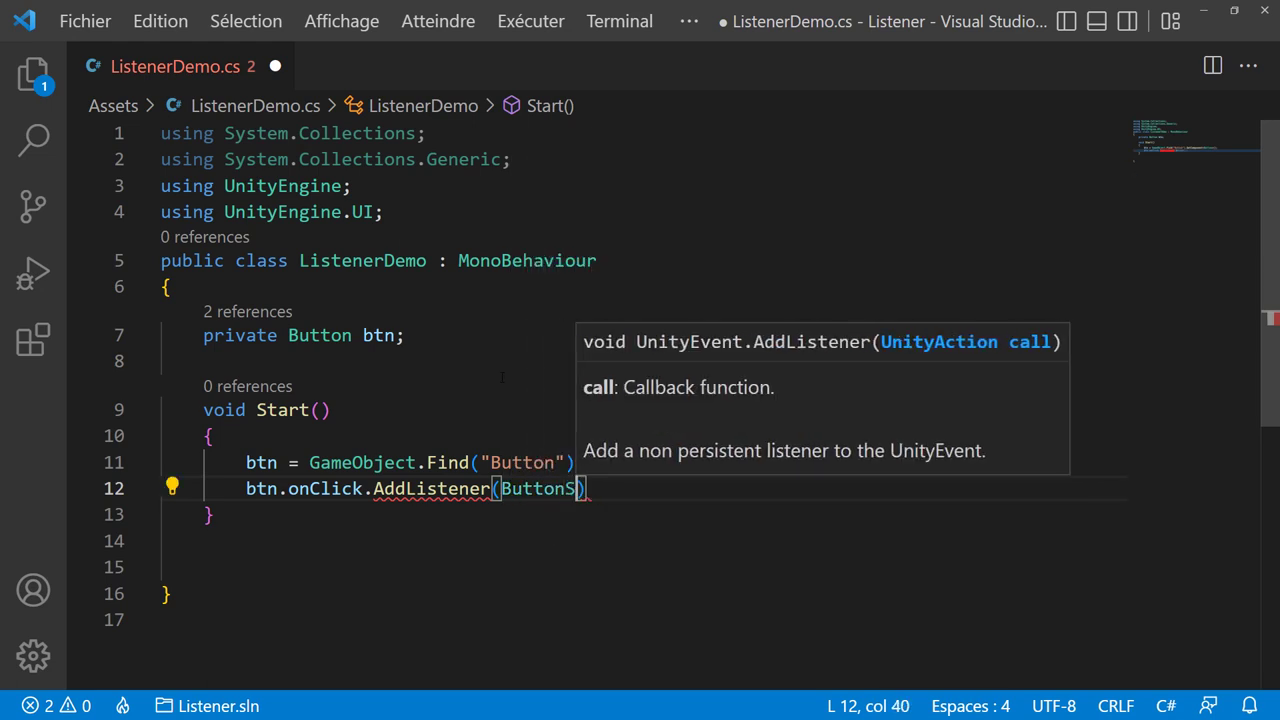
type("elected)")
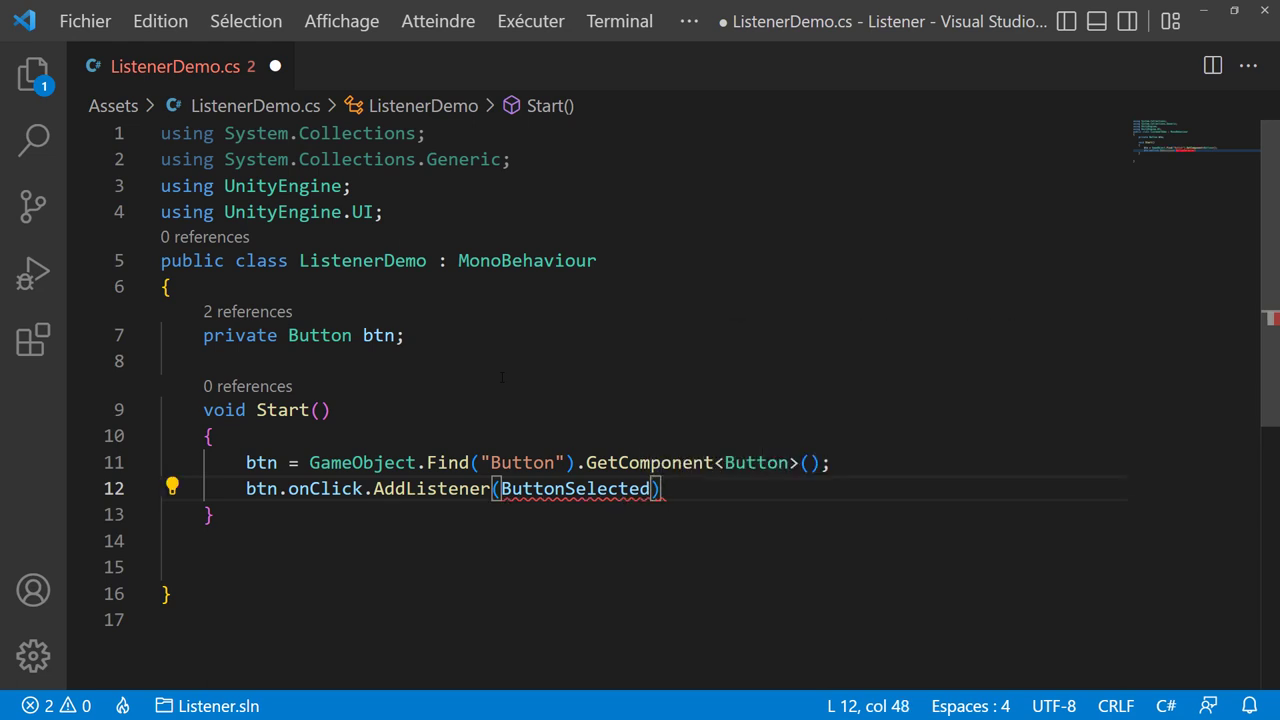
type(";")
double_click(556, 490)
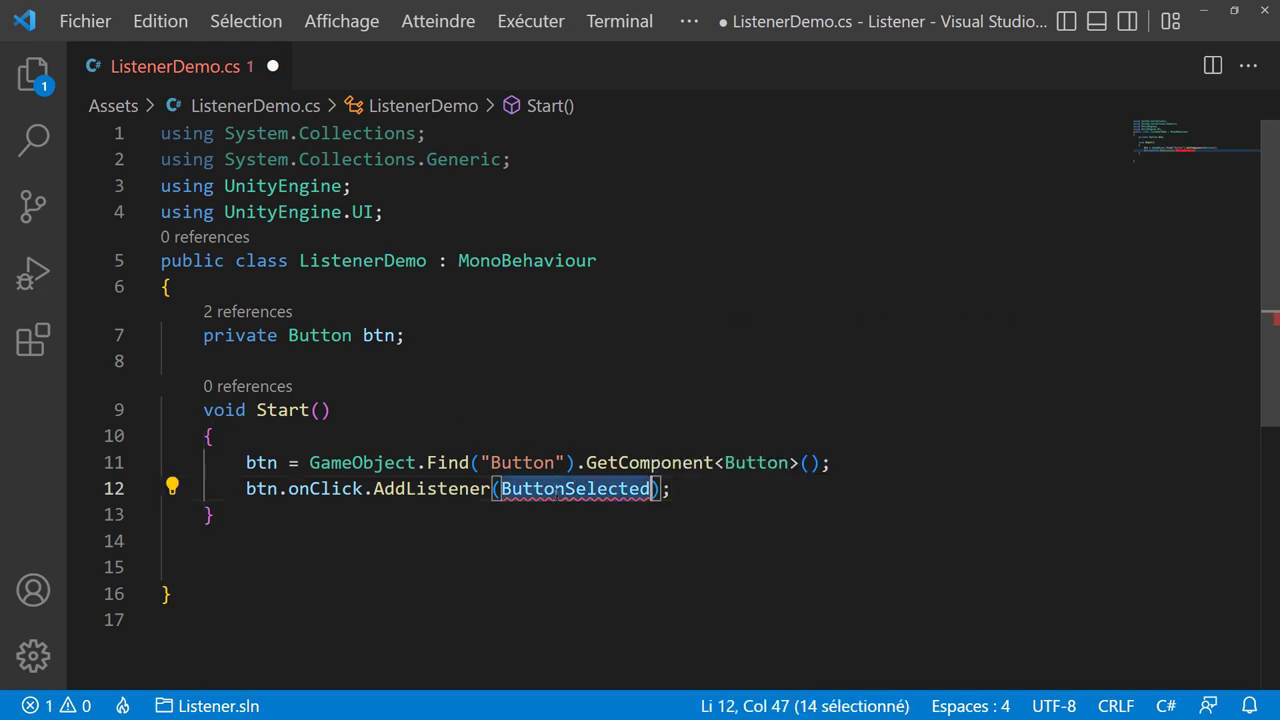
left_click(343, 550)
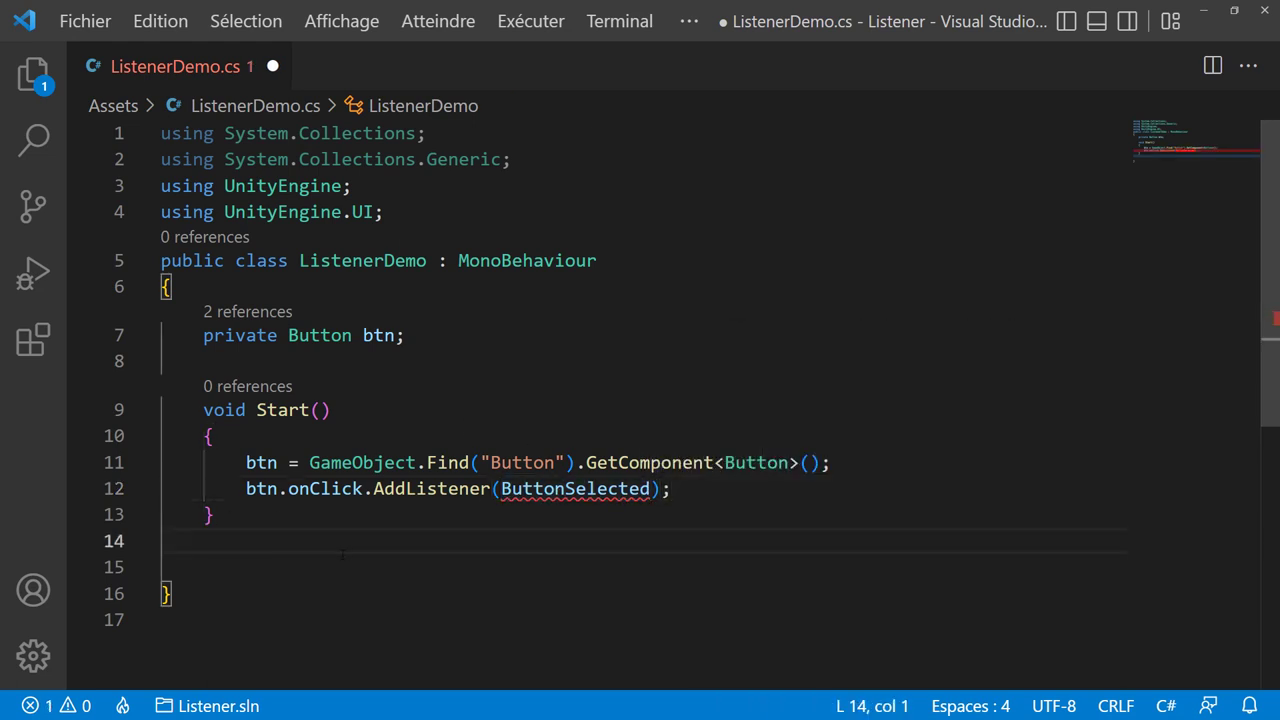
Below Start, create an empty void ButtonSelected() method with braces
key("Return")
key("Tab")
type("vo")
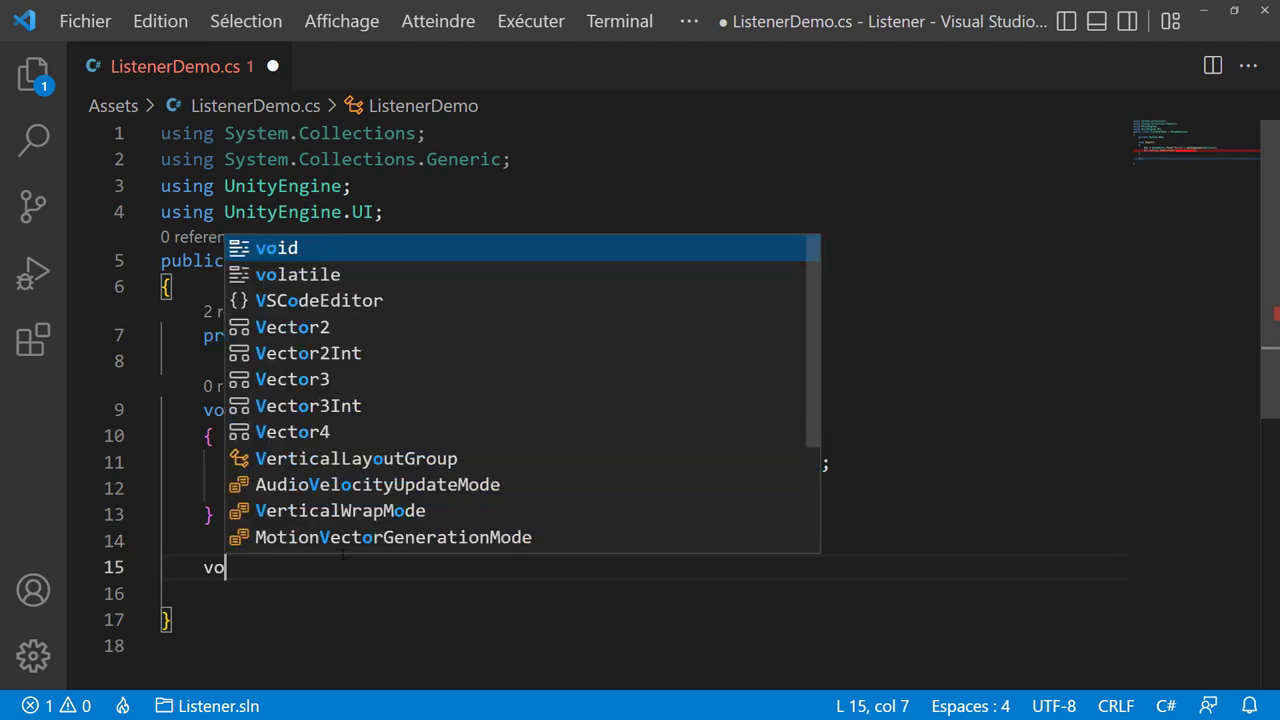
type("id")
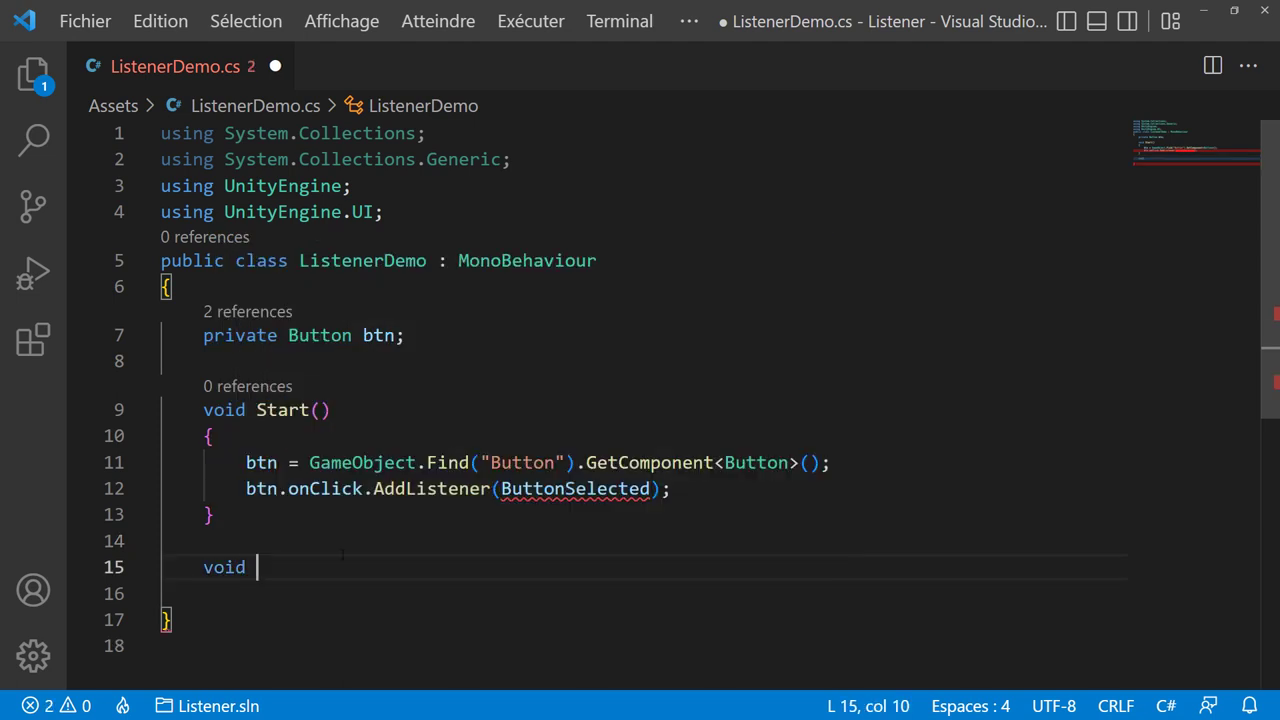
type(" ButtonSelected()")
key("Return")
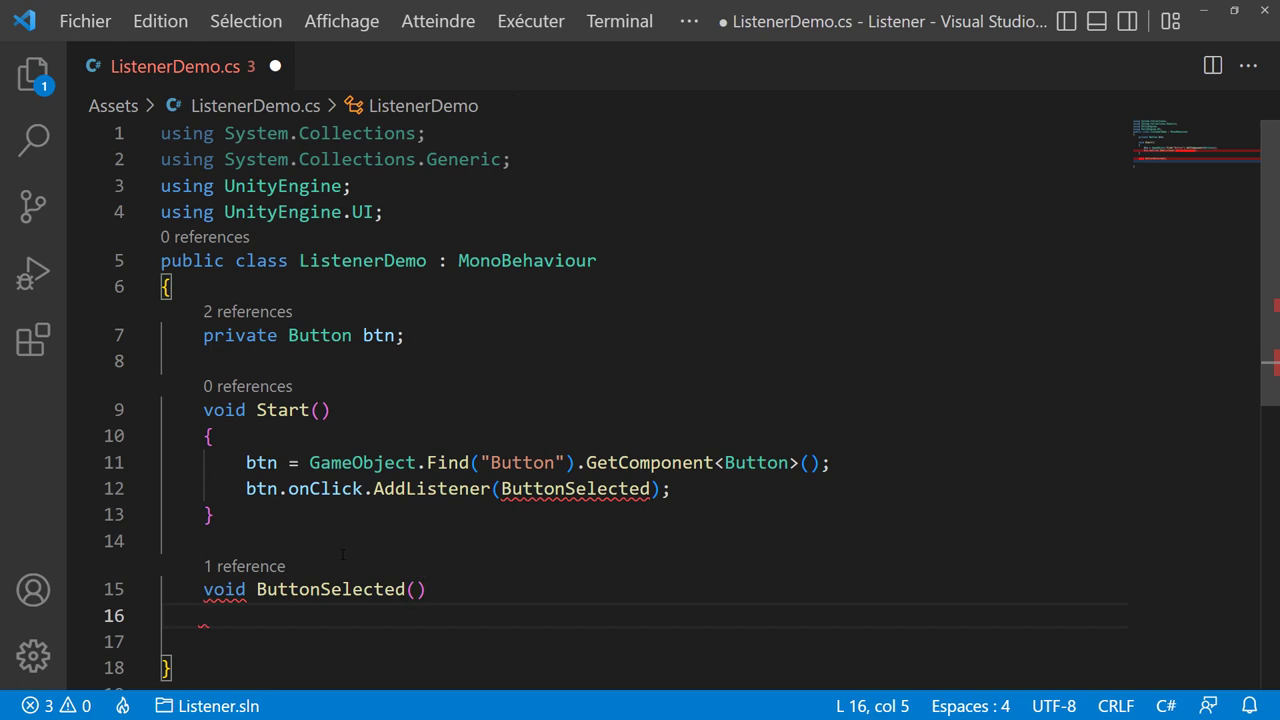
type("{")
key("Return")
Log "vous avez cliqué sur" + btn.name in ButtonSelected, save, and add a following blank line
scroll(411, 443, "down", 1)
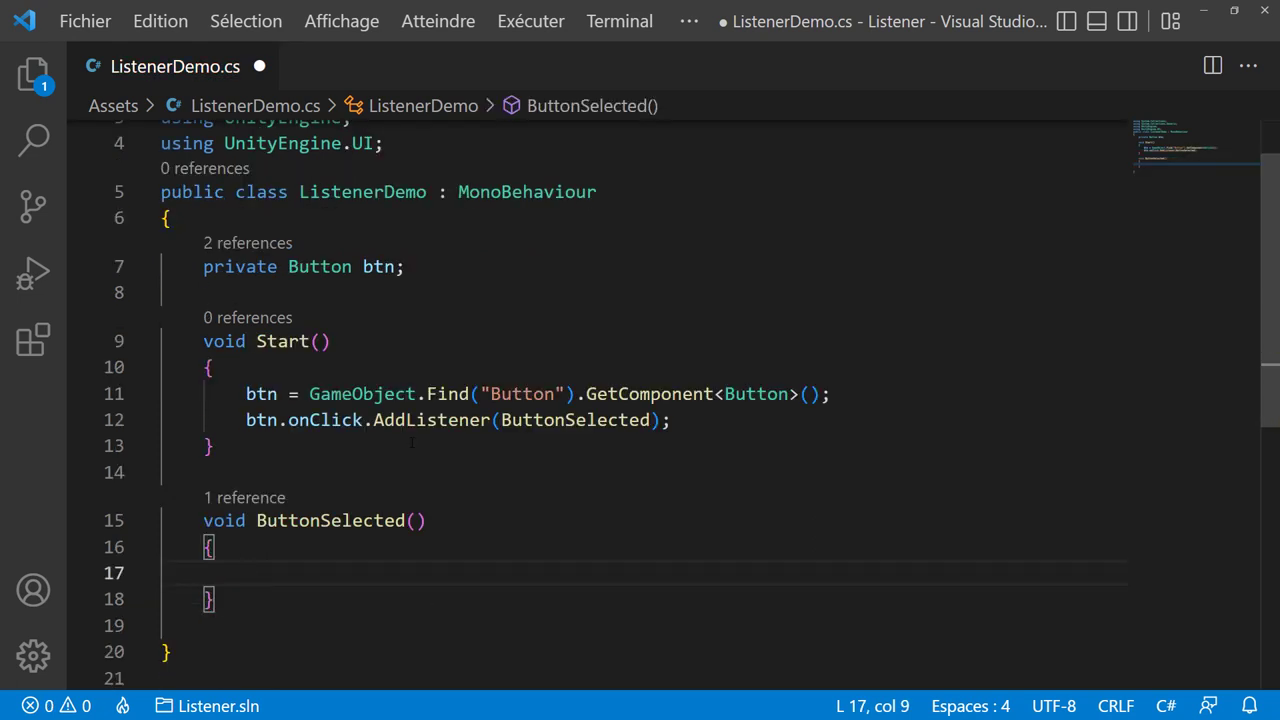
type("De")
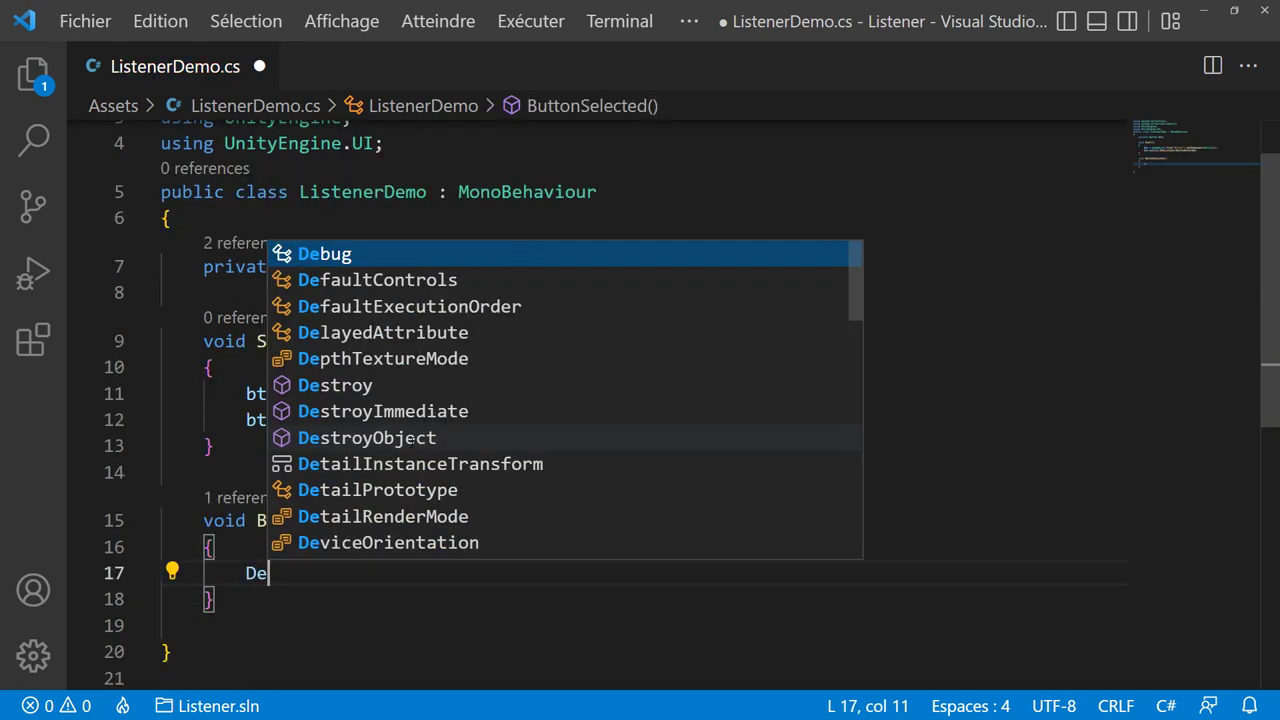
key("Tab")
type(".log(")
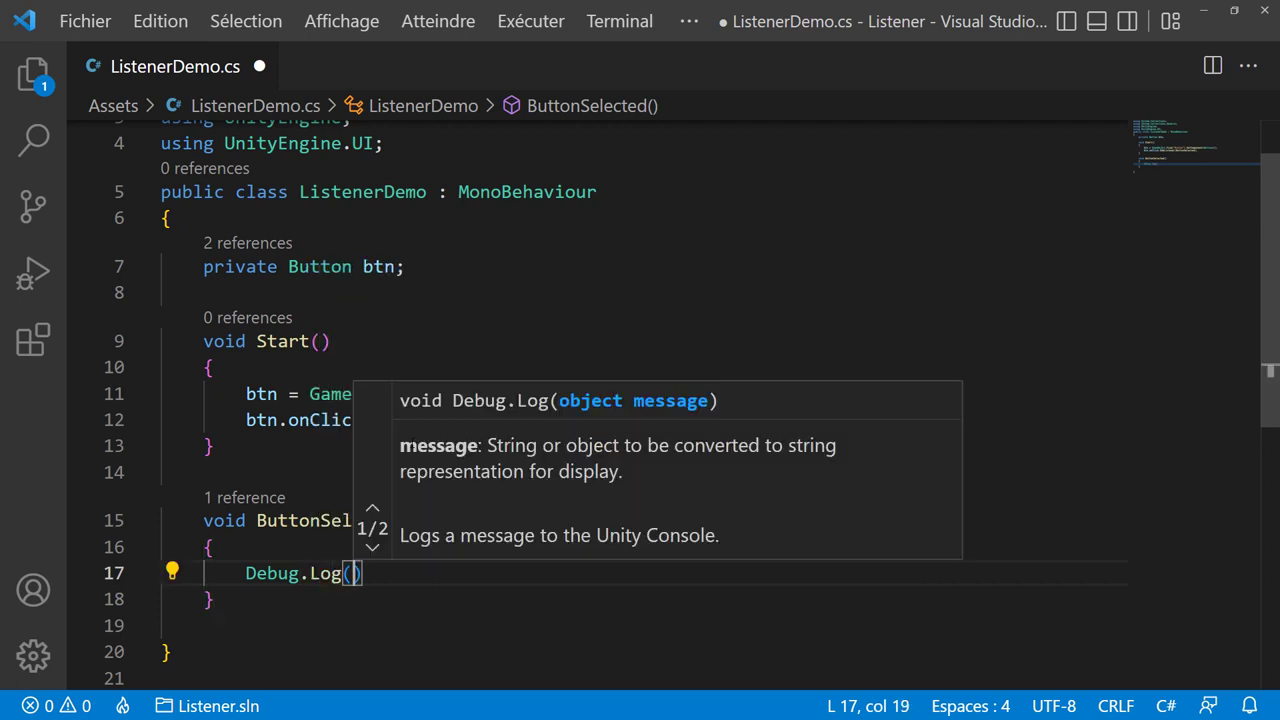
type("\"")
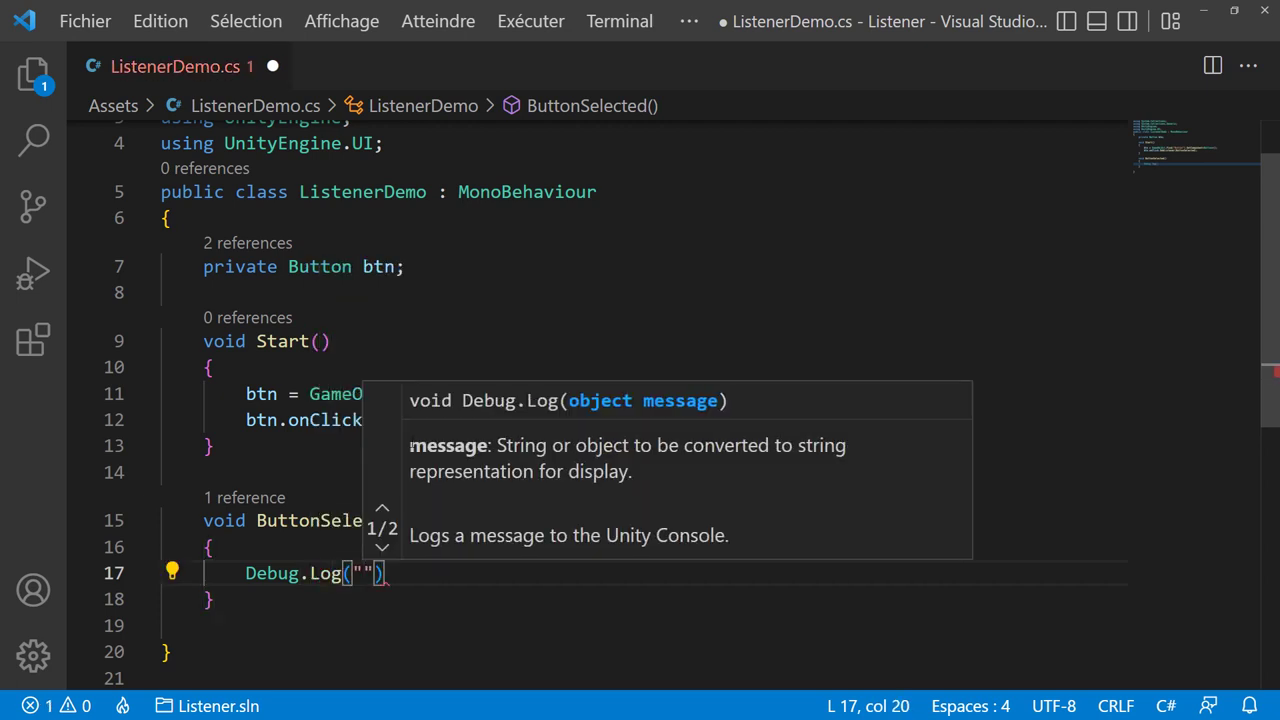
type("v")
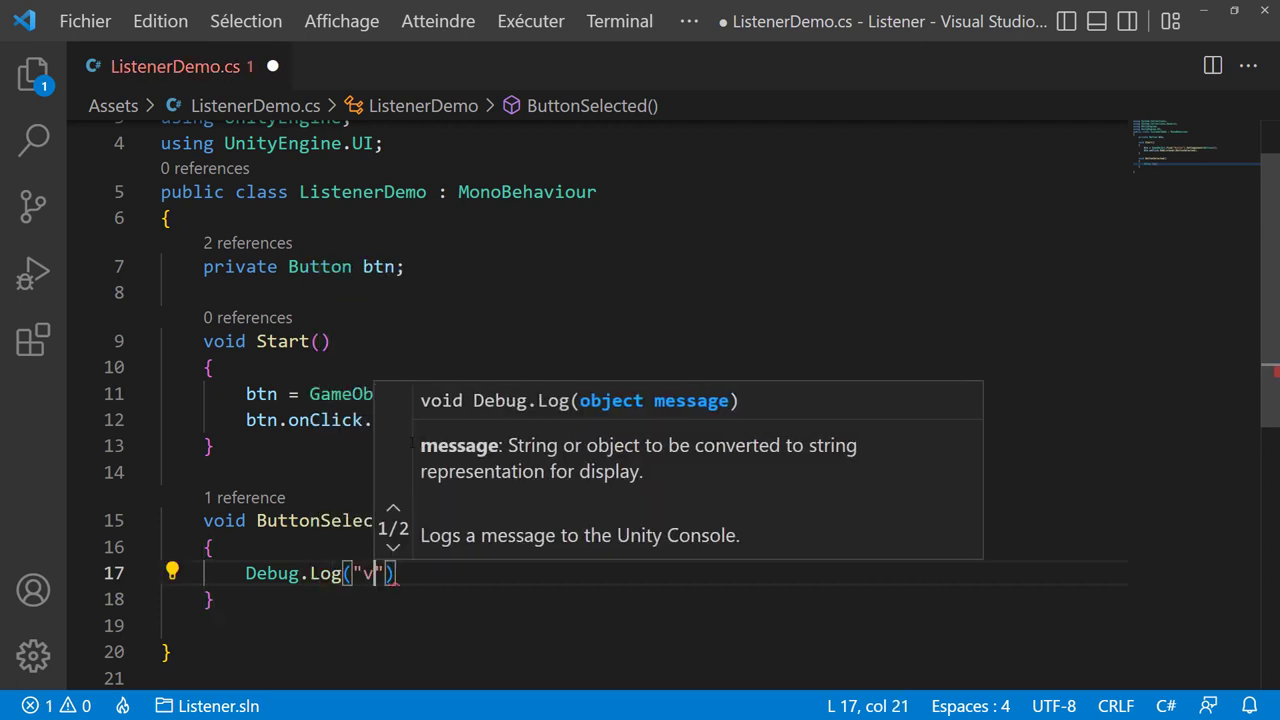
type("ous avez cl")
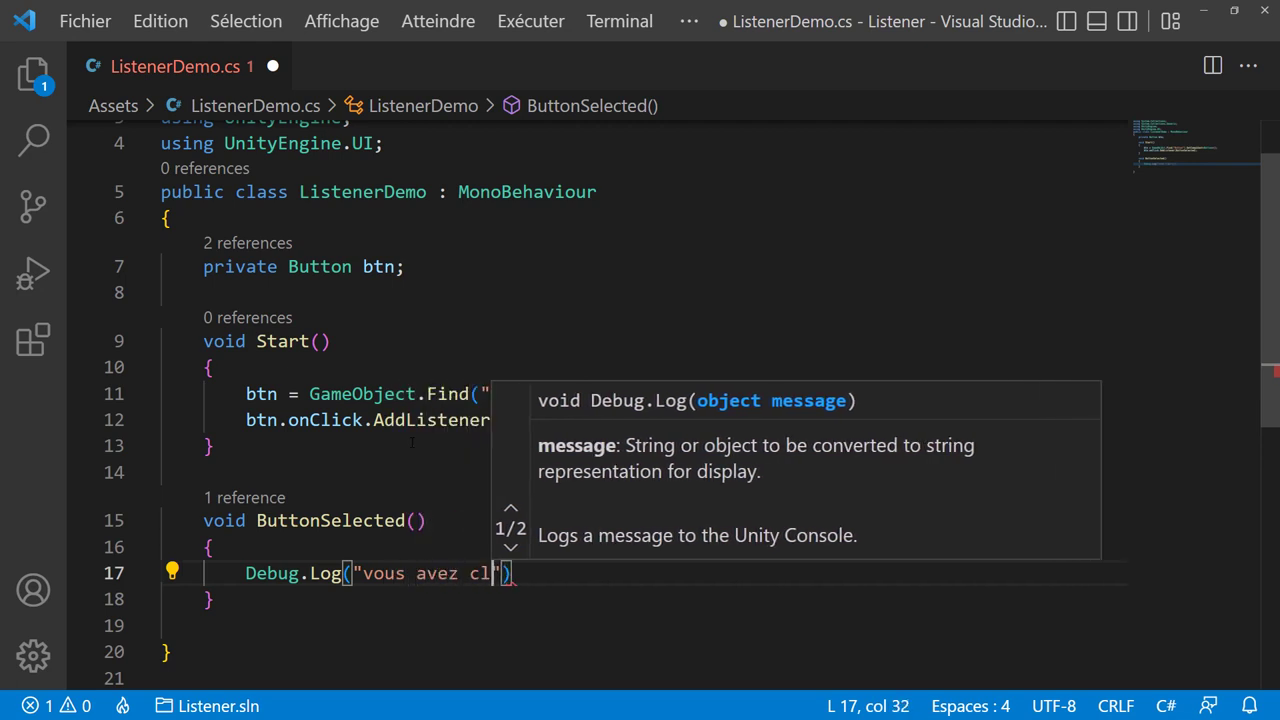
type("iqué sur\" ")
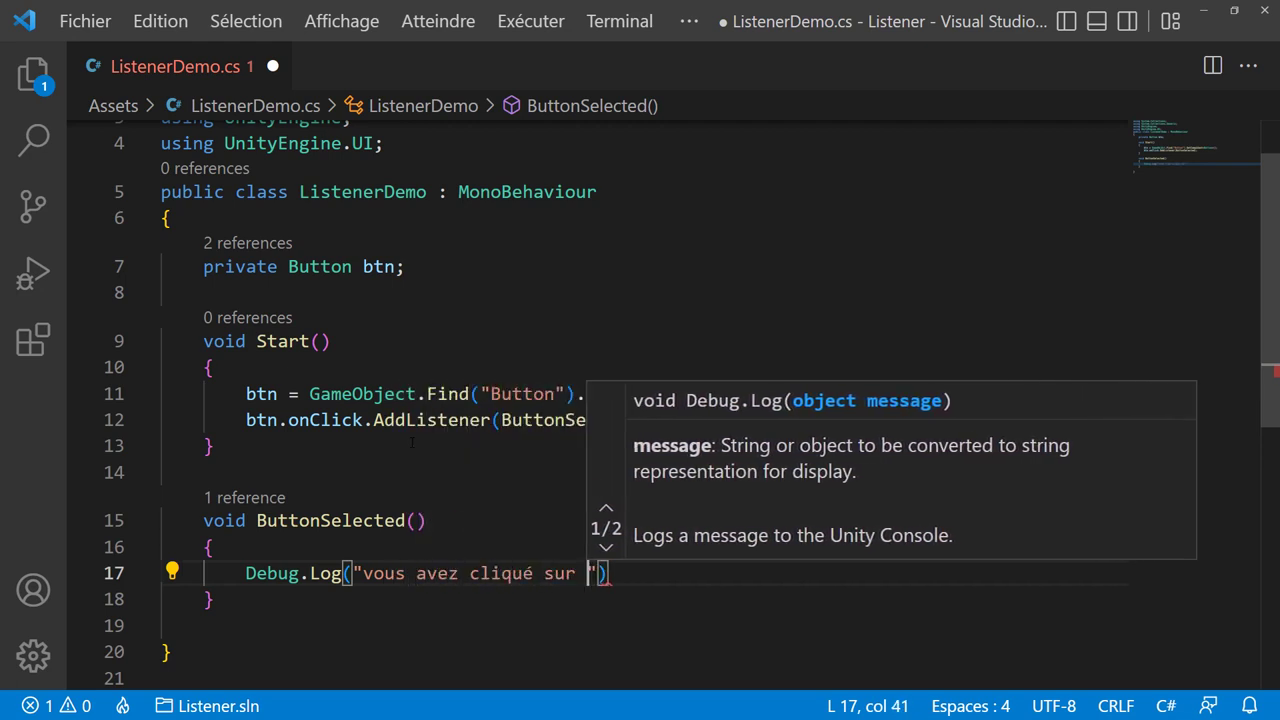
type(" + b")
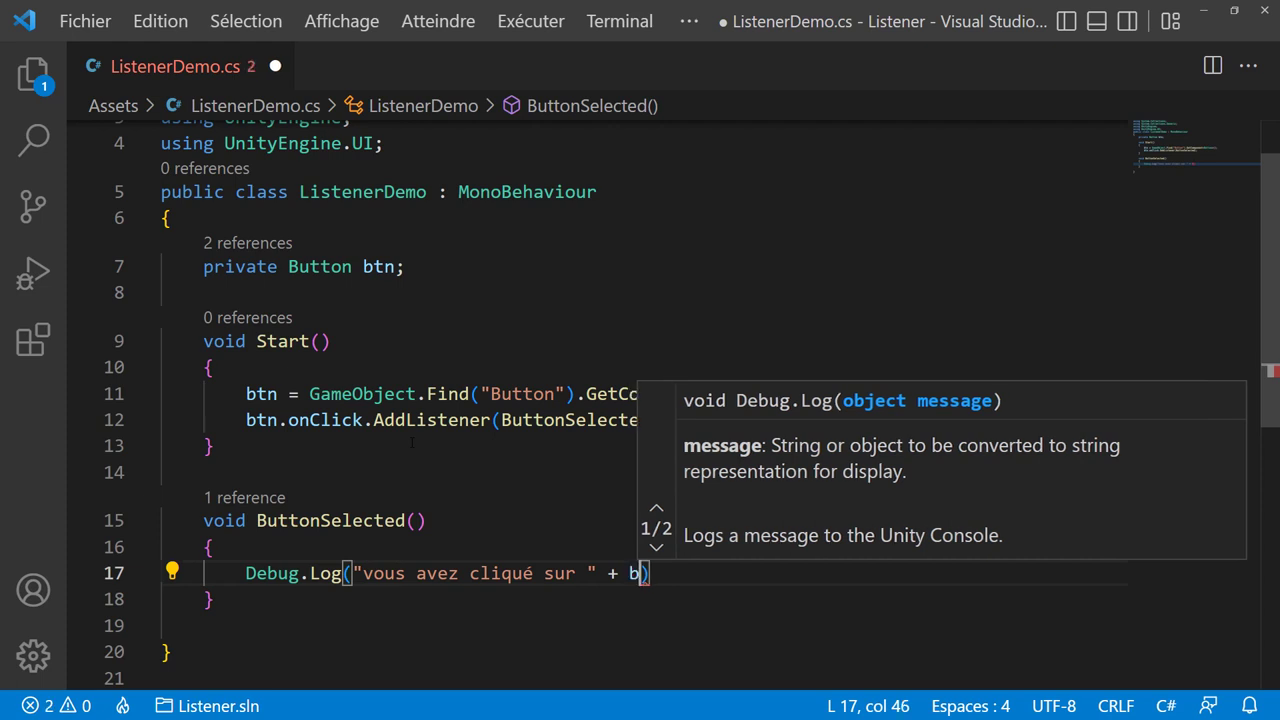
type("tn.name)")
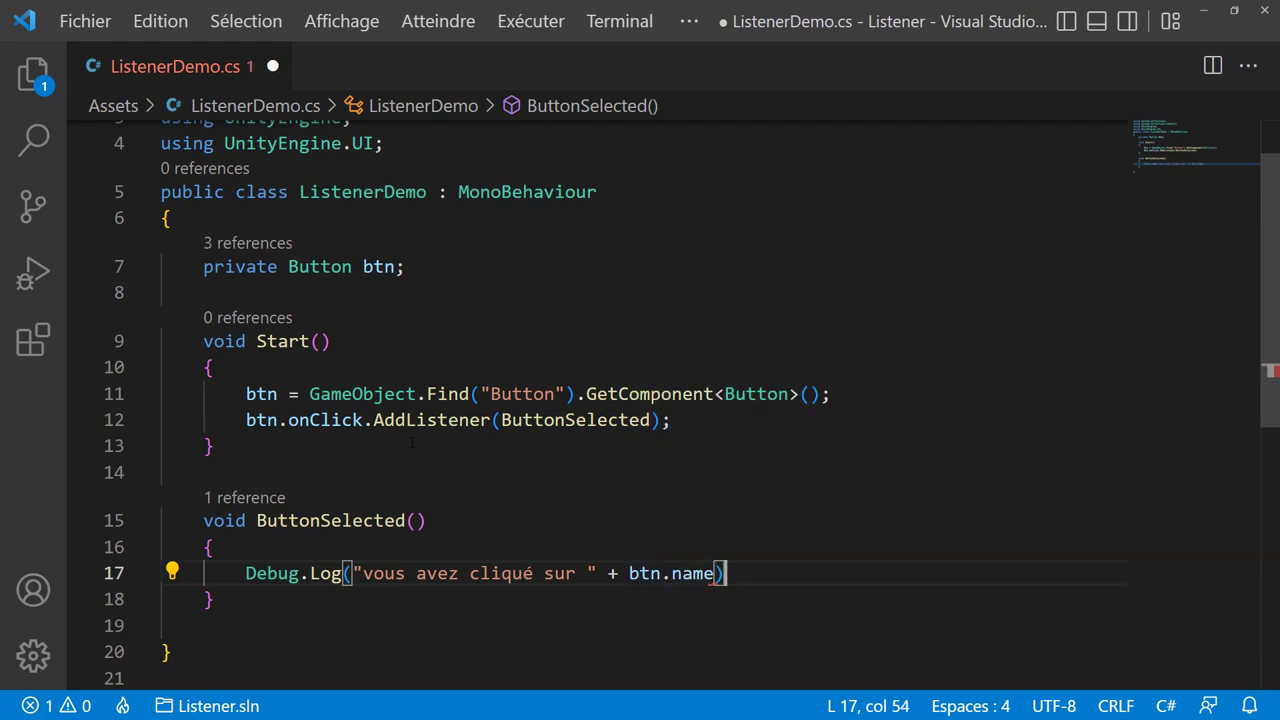
type(";")
key("ctrl+s")
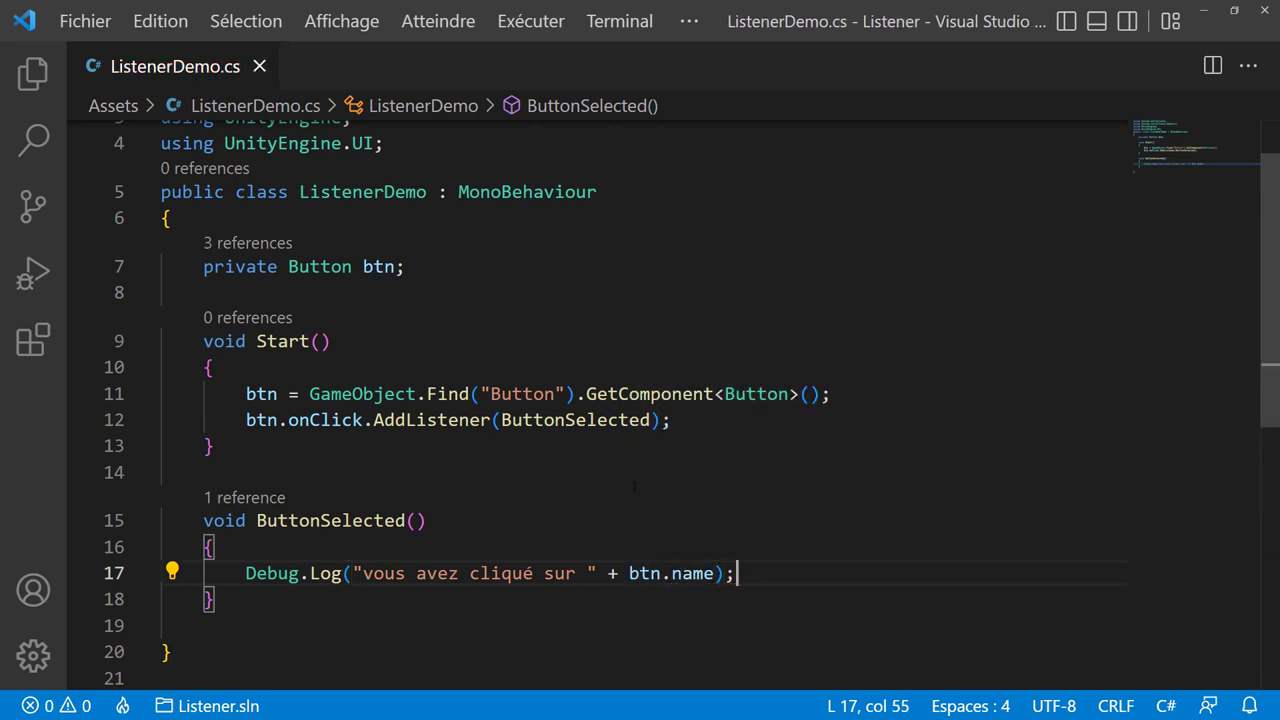
left_click(254, 598)
left_click(434, 617)
key("Return")
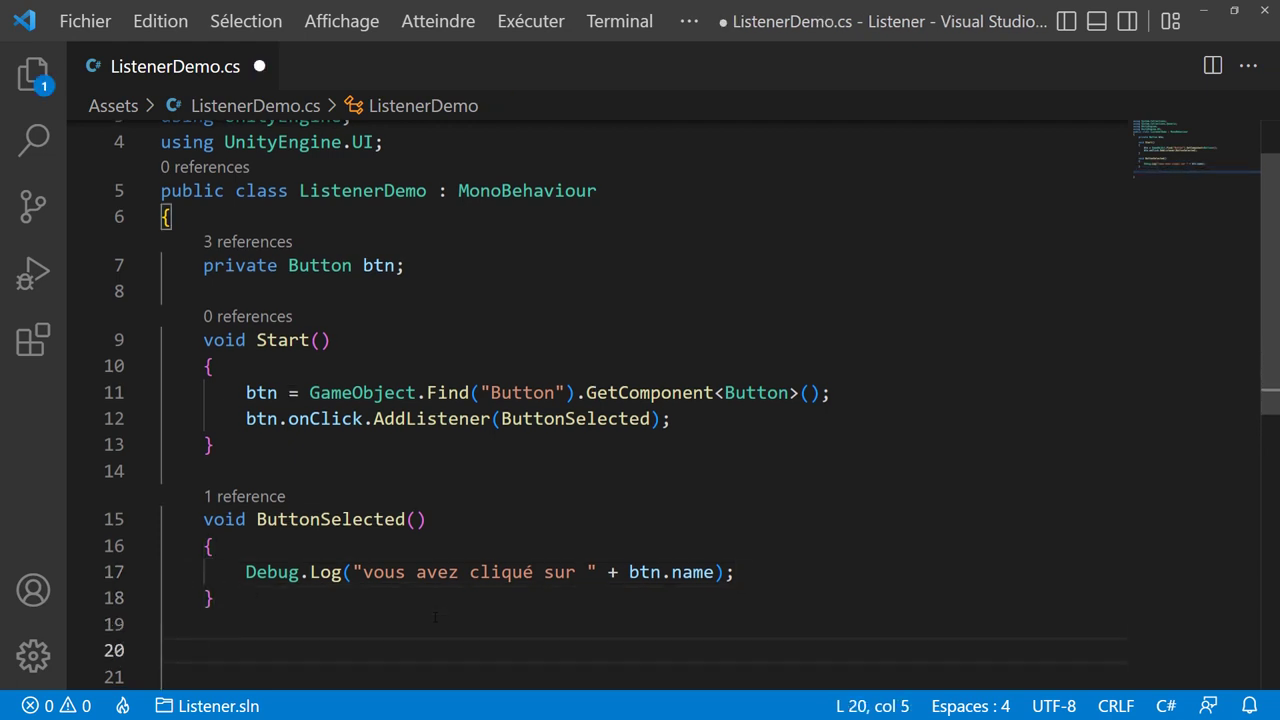
Declare a new void OnDisable() method below ButtonSelected
scroll(451, 386, "down", 1)
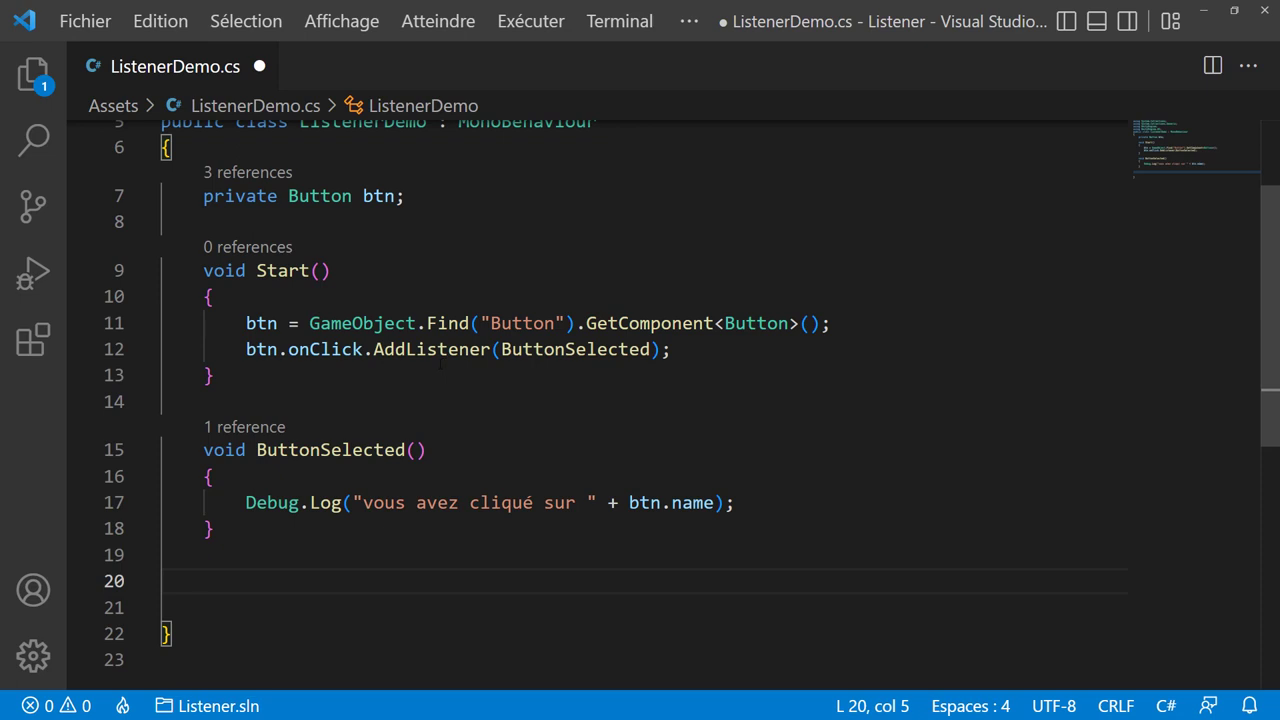
type("vo")
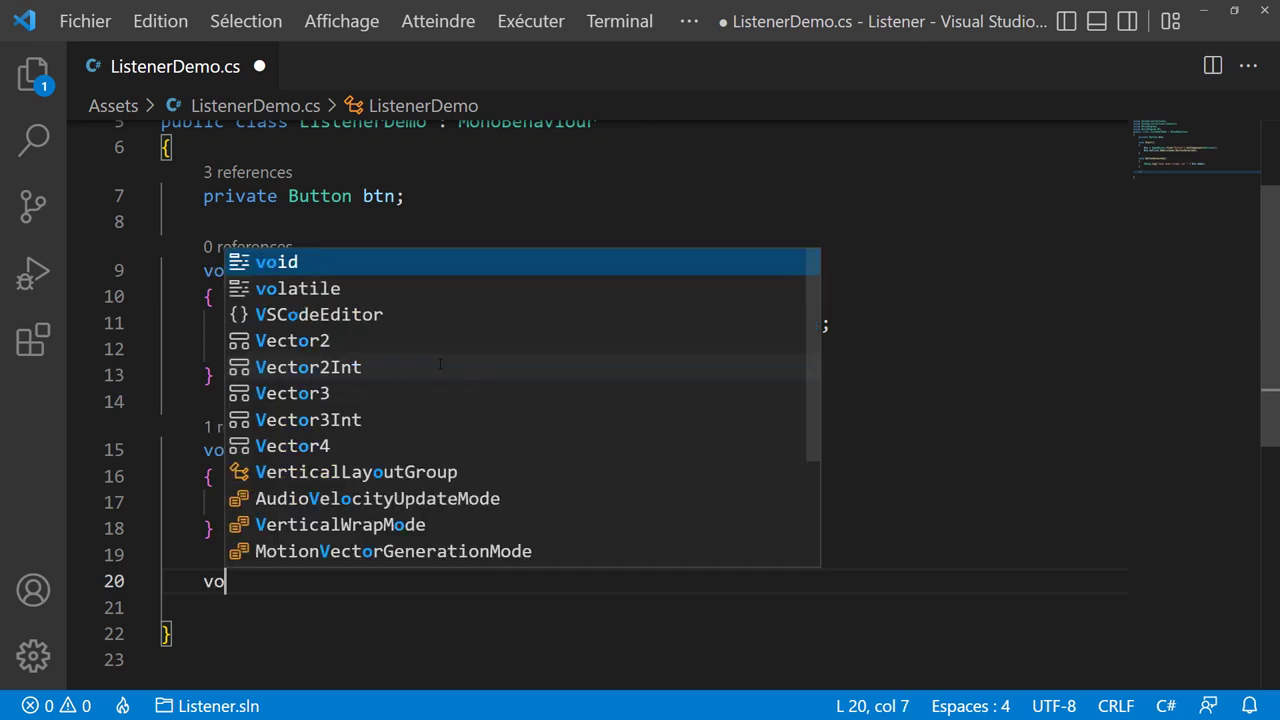
type("id ")
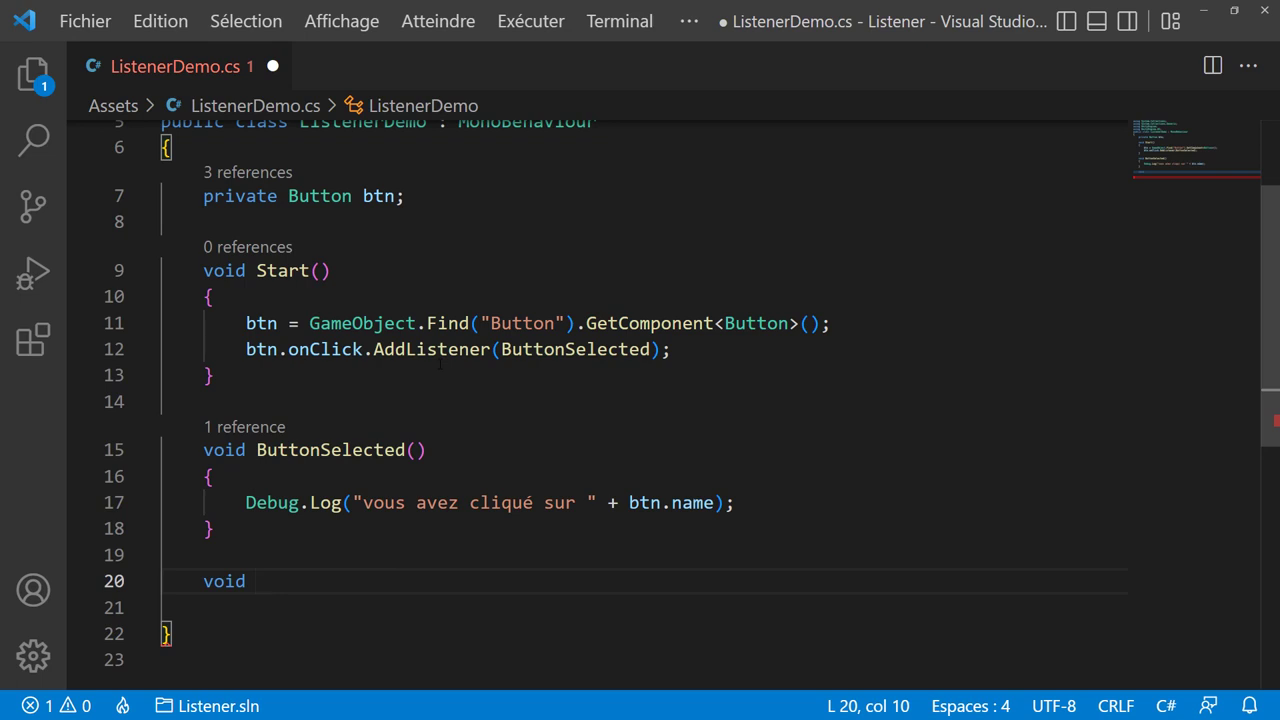
type("OnDisa")
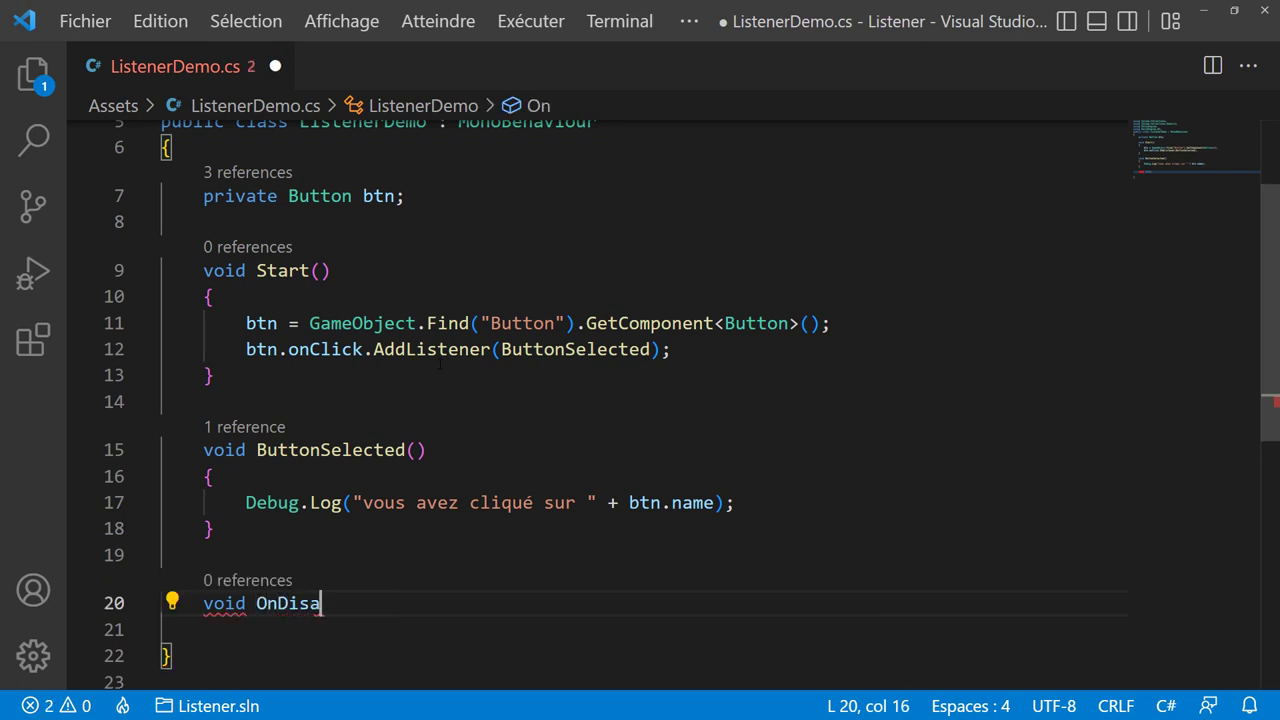
type("ble()")
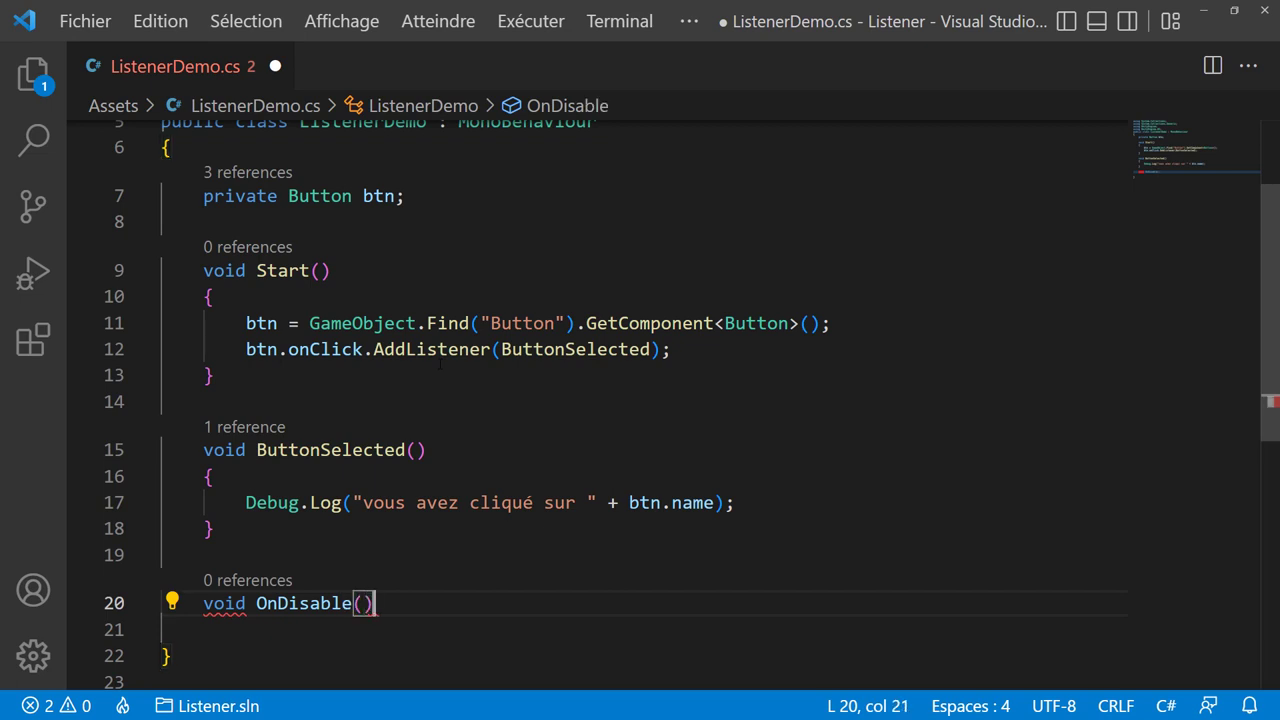
key("Return")
type("{")
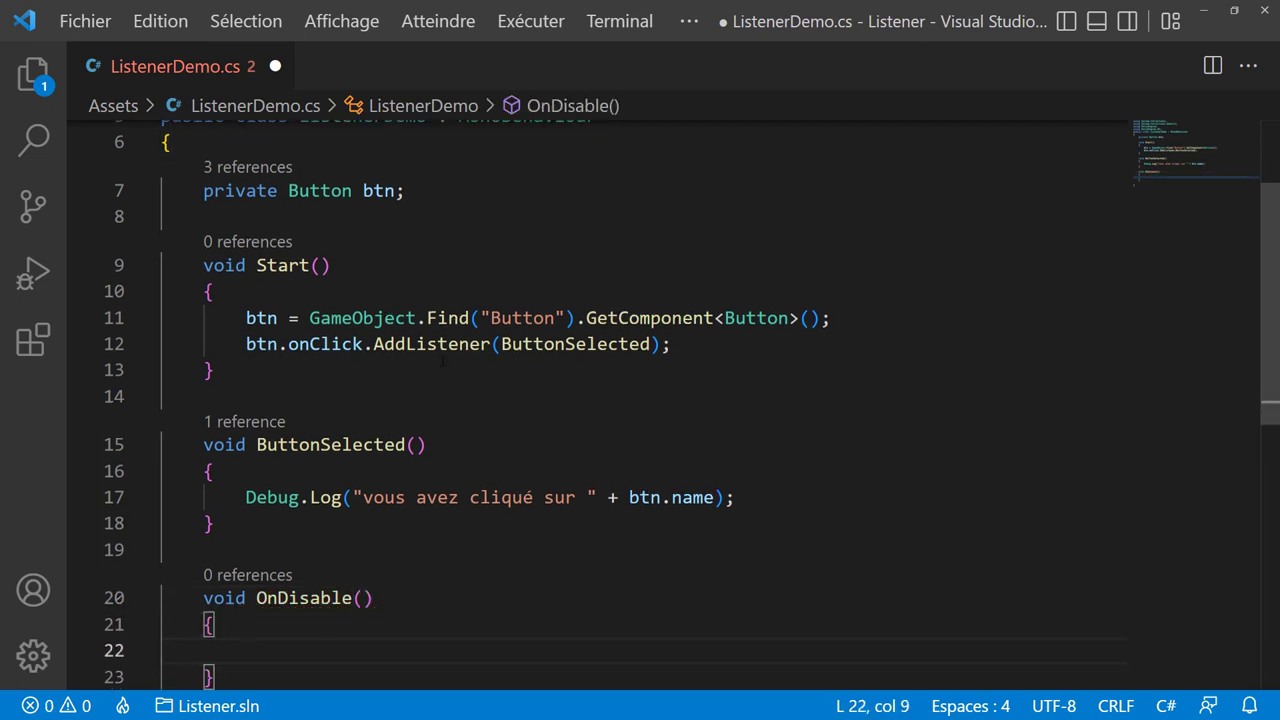
scroll(466, 320, "down", 2)
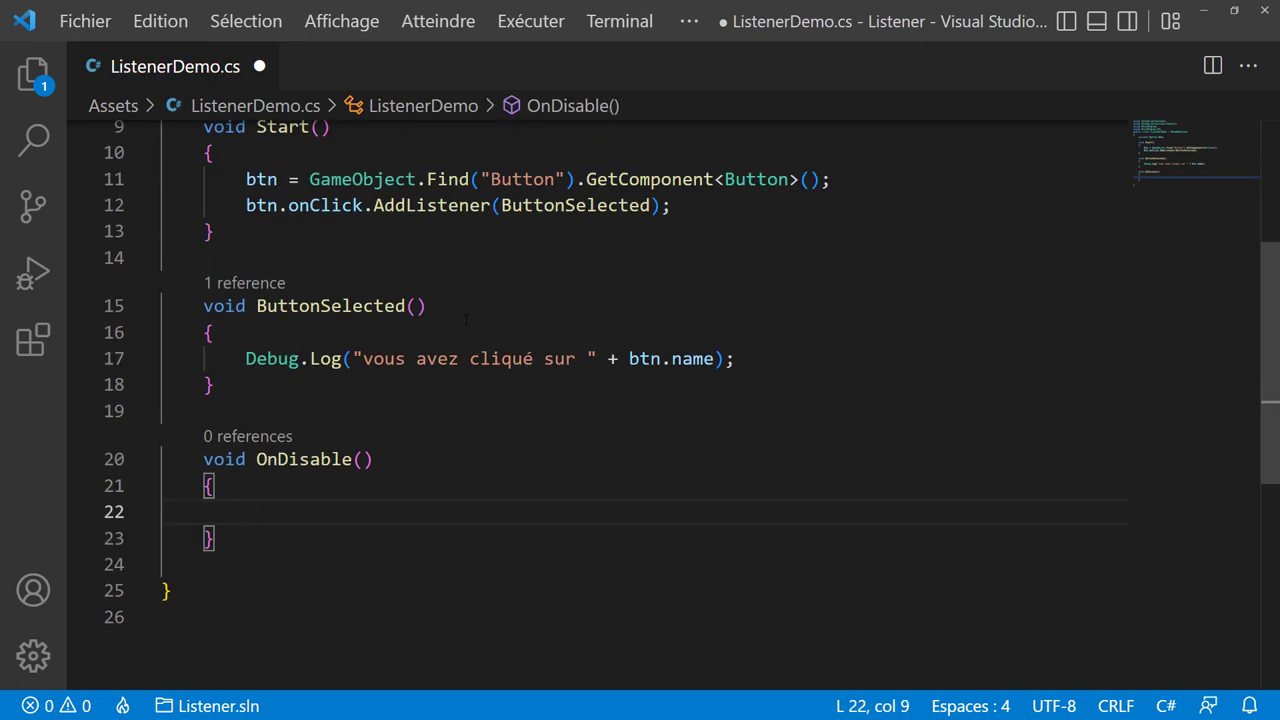
In OnDisable, write btn.onClick.RemoveListener(ButtonSelected); and save the script
type("btn.o")
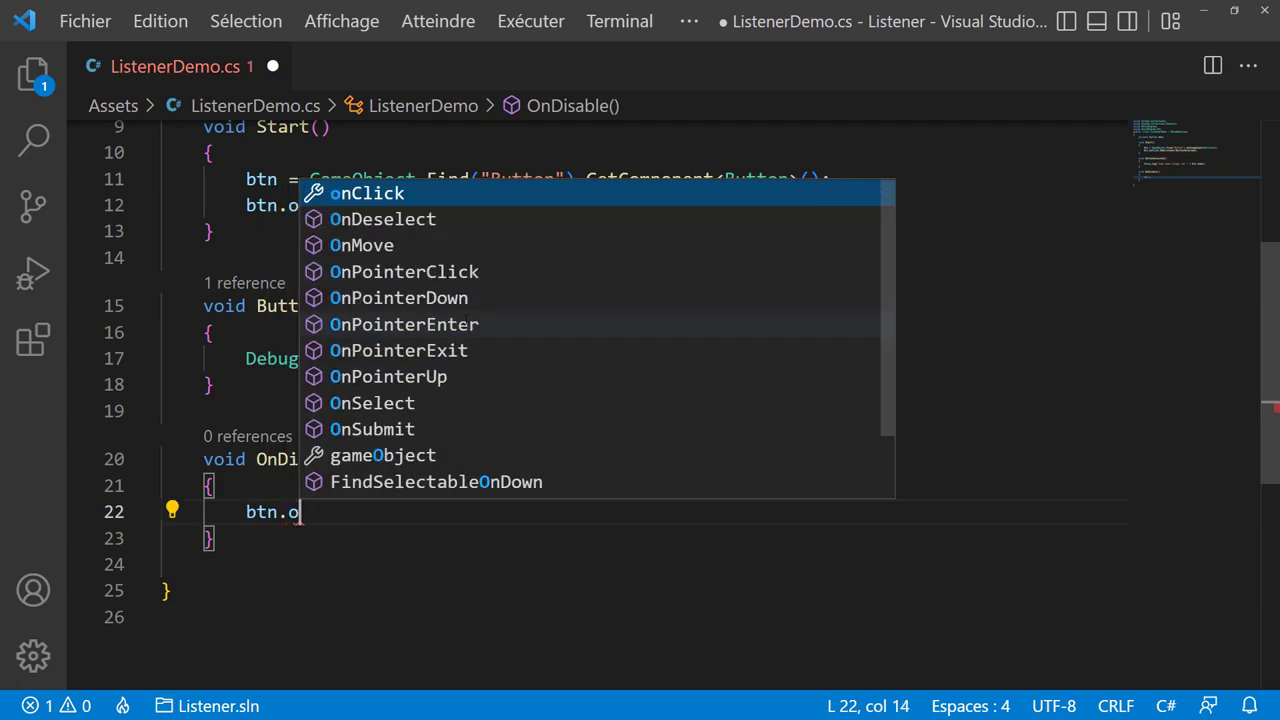
type("n")
key("Tab")
type(".r")
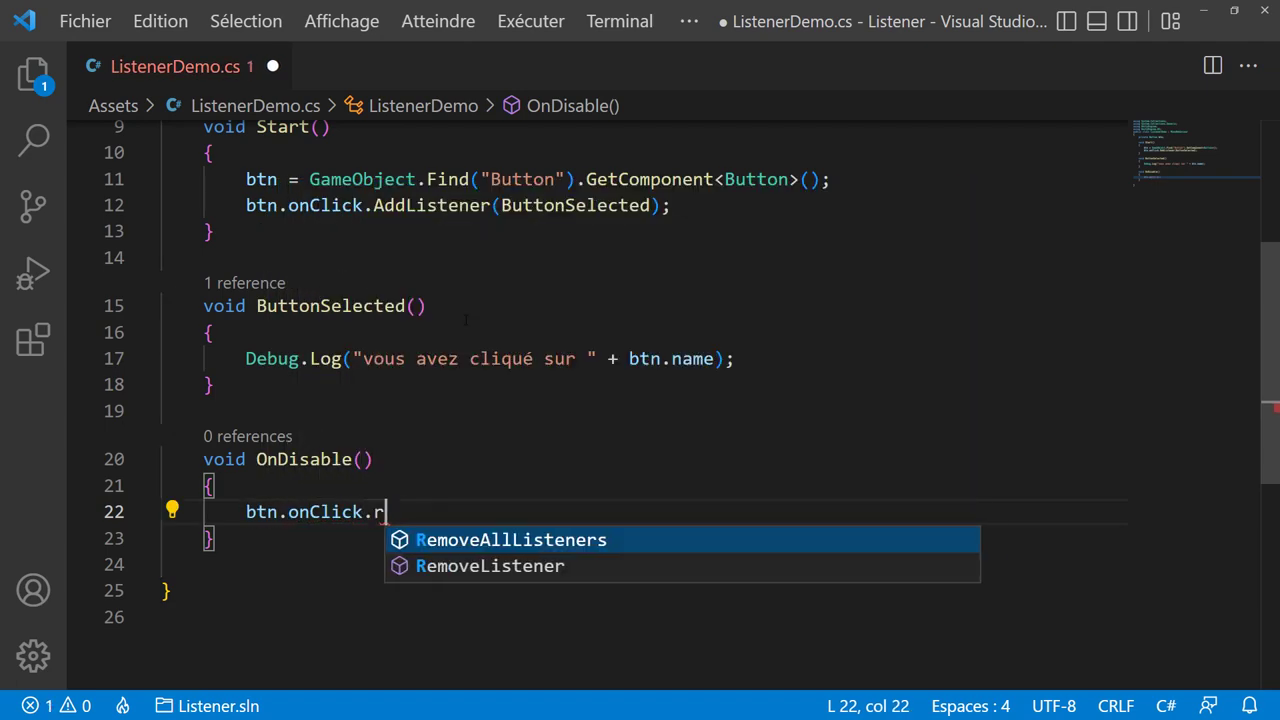
type("em")
key("Down")
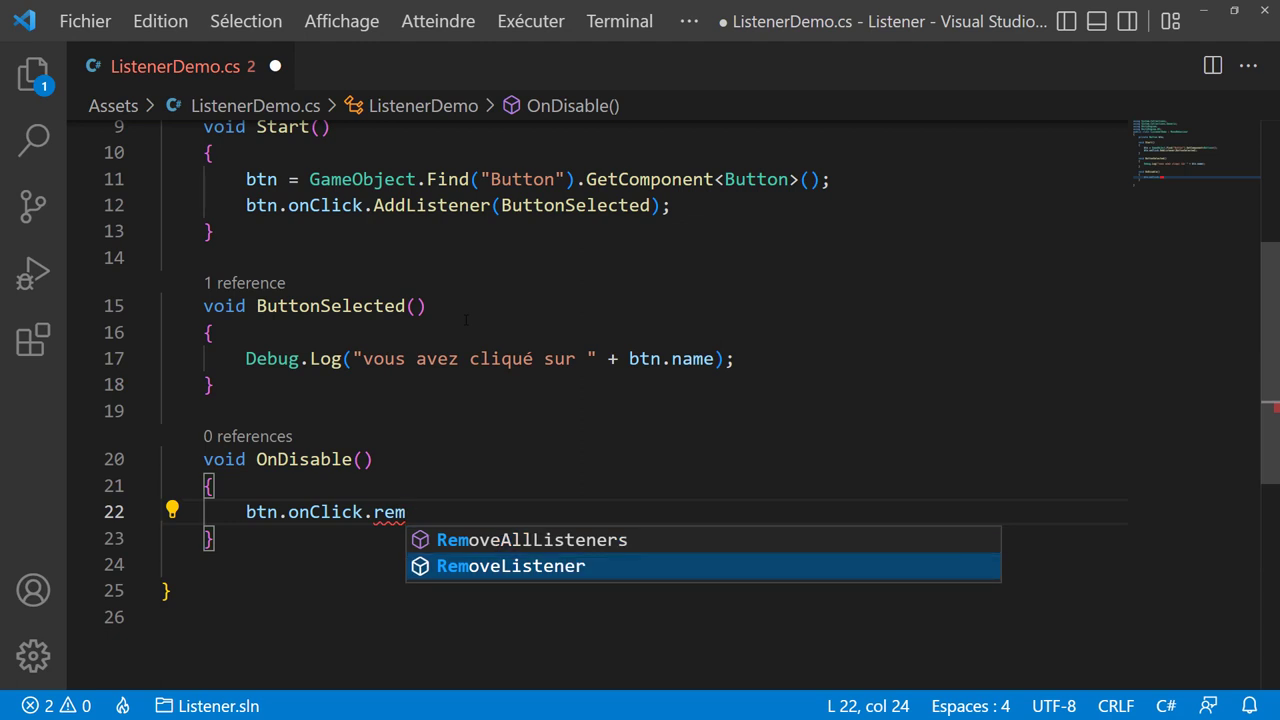
key("Up")
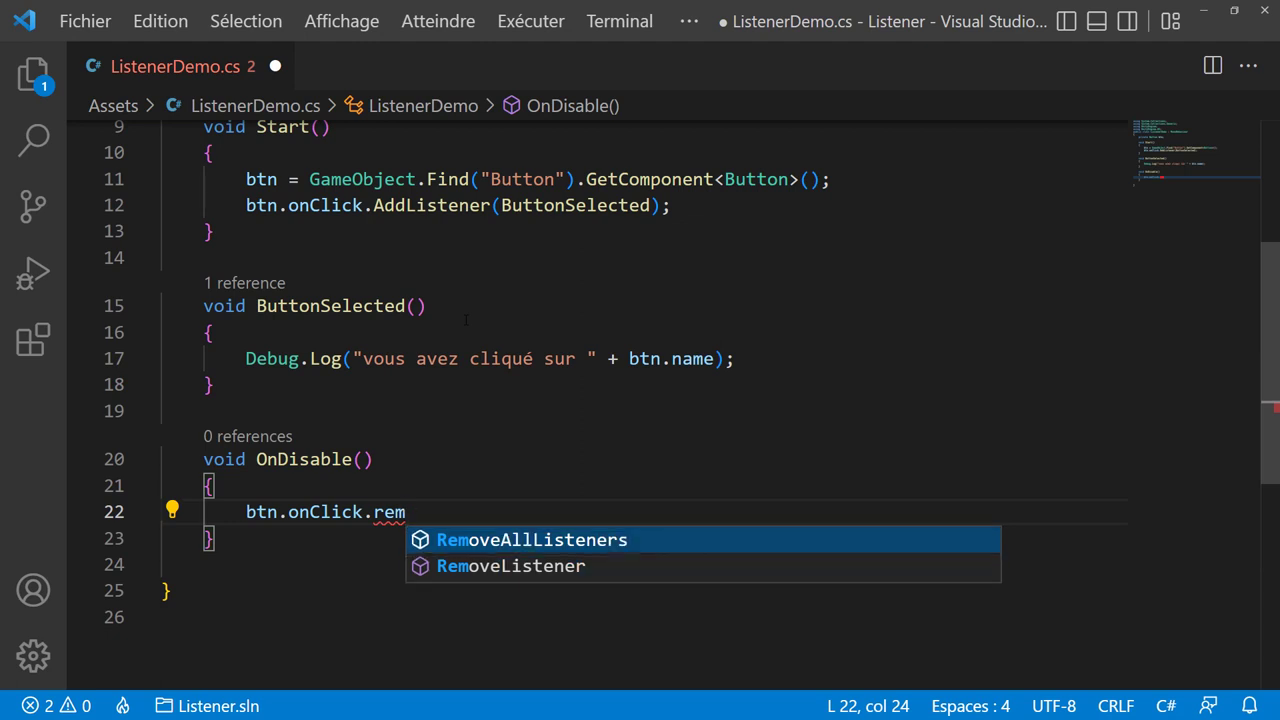
key("Down")
key("Return")
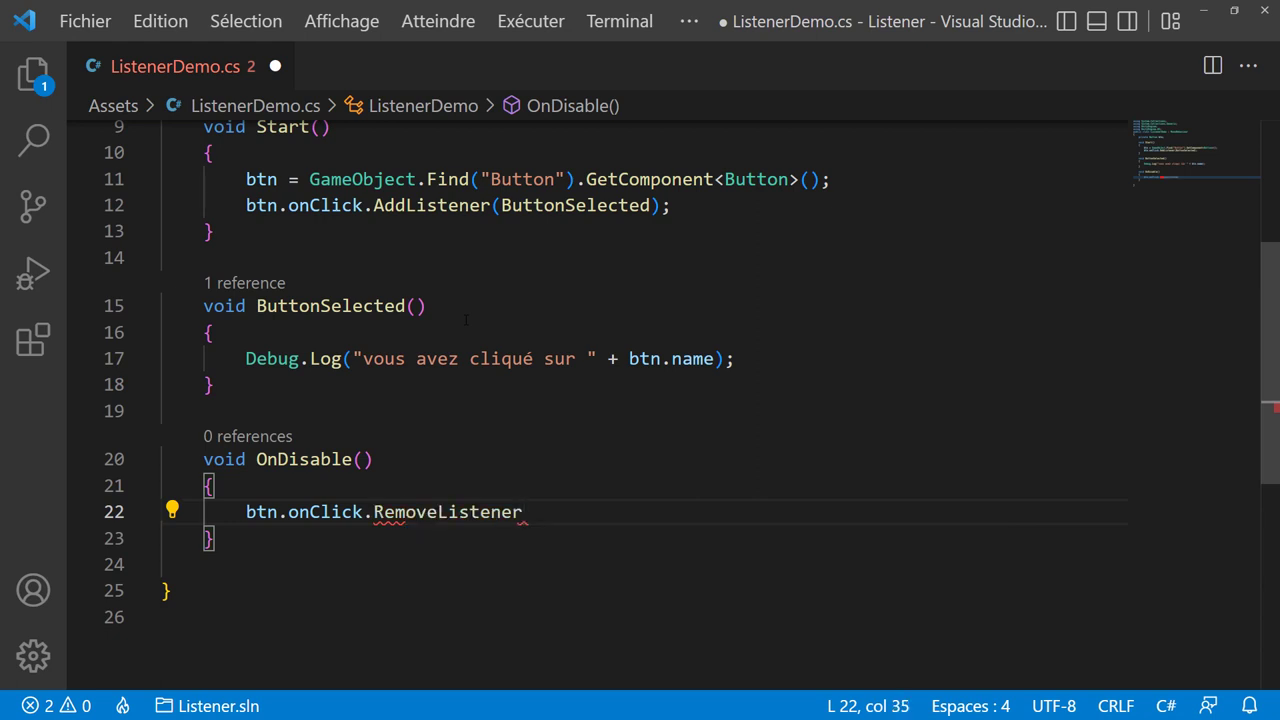
type("(")
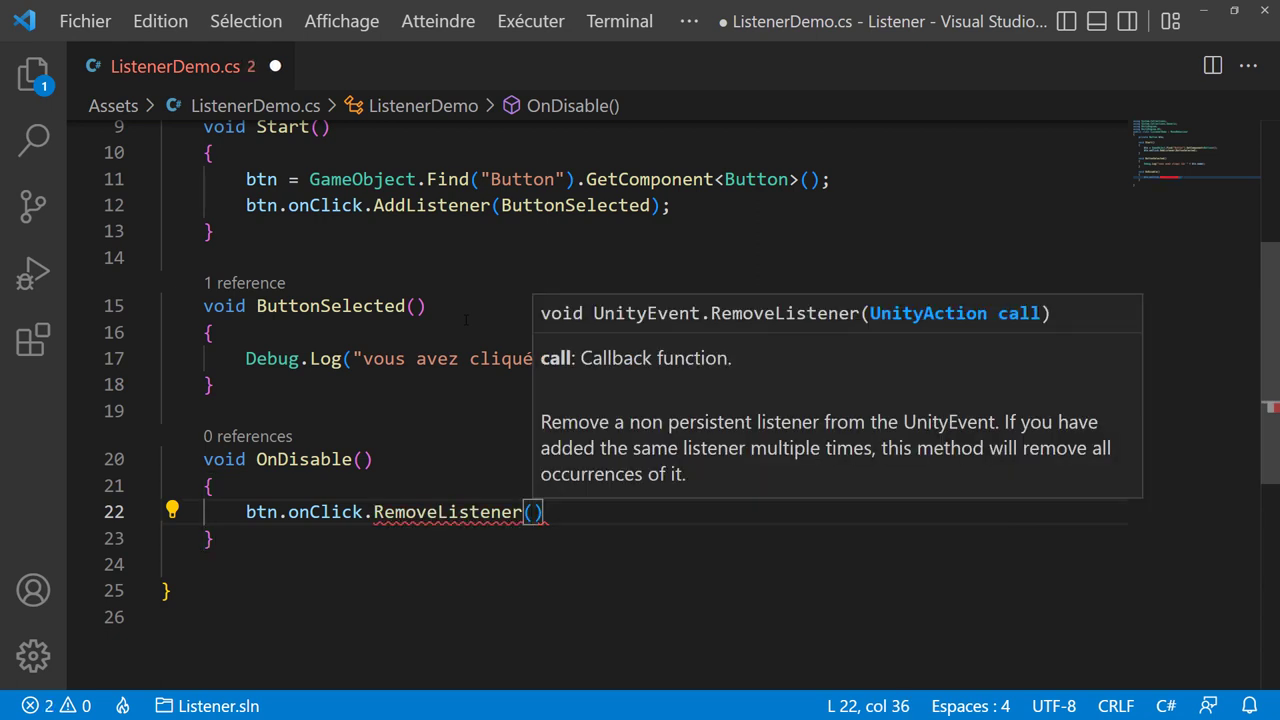
type("b")
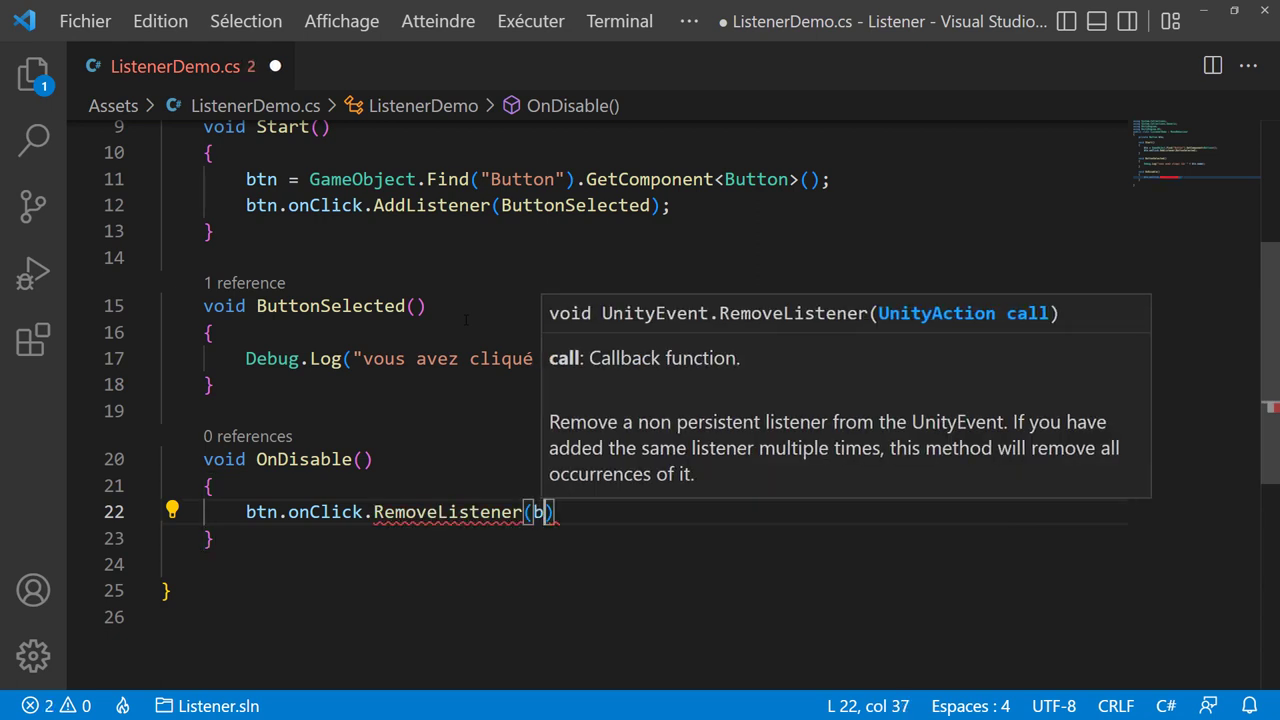
type("u")
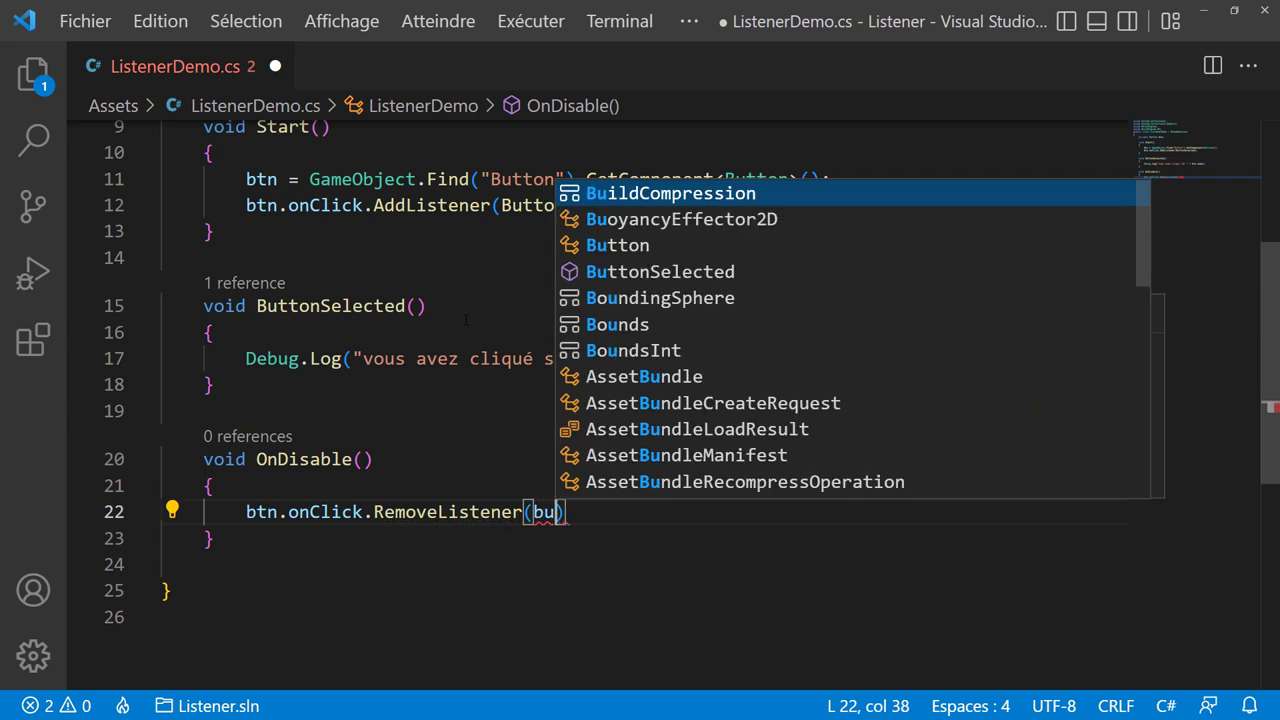
type("tto")
key("Down")
key("Return")
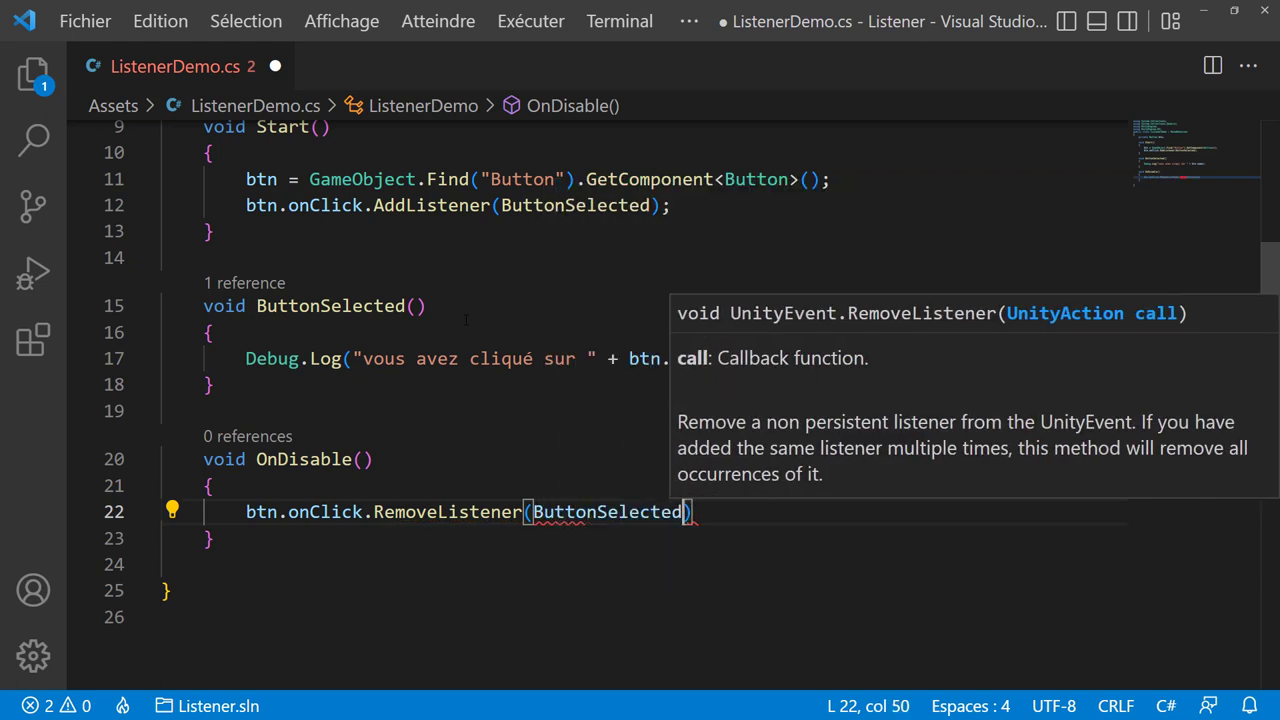
key("End")
type(";")
key("ctrl+s")
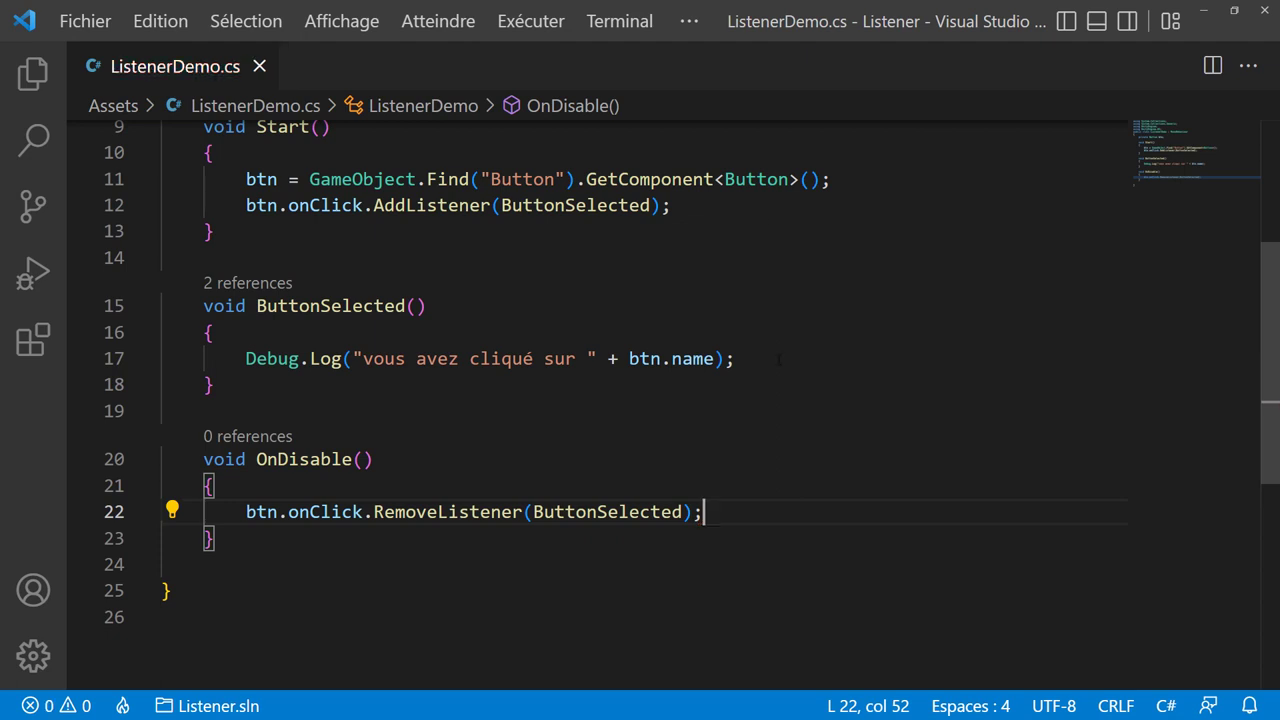
Add Debug.Log("Remove Listener"); at the top of OnDisable and save
left_click(270, 494)
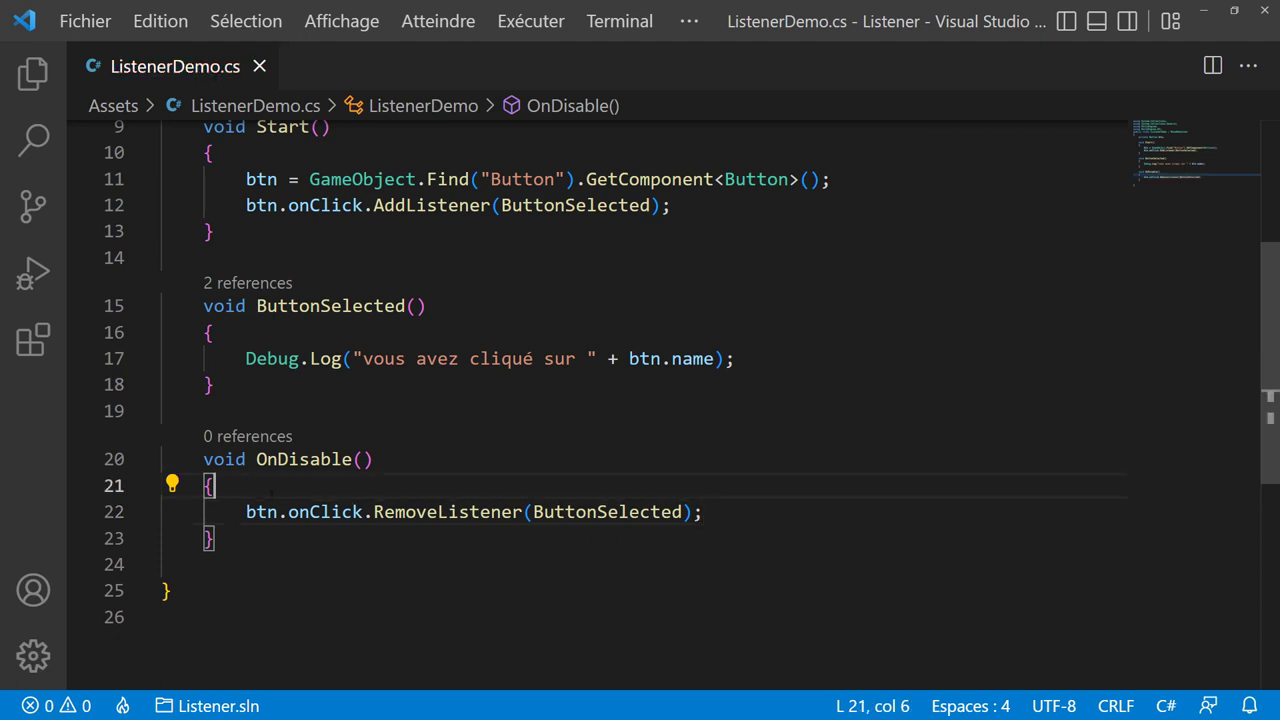
key("Return")
type("deb")
key("Return")
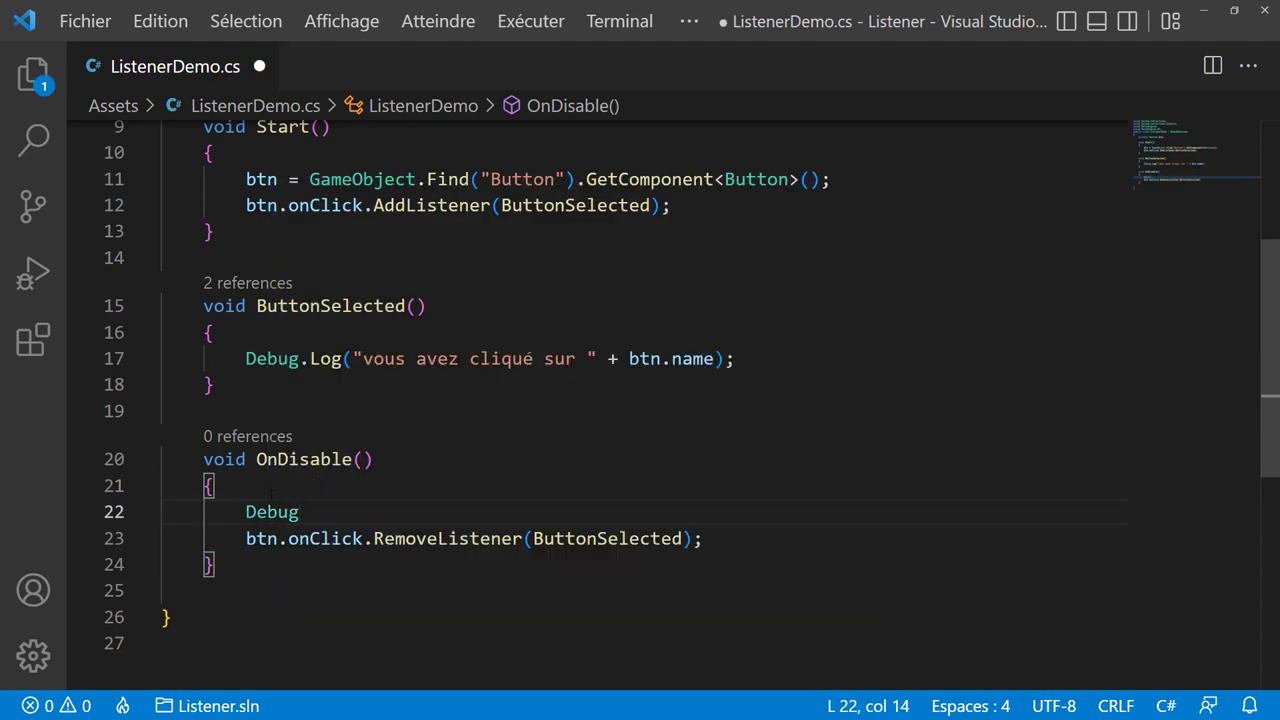
type(".lo")
key("Return")
type("(\"")
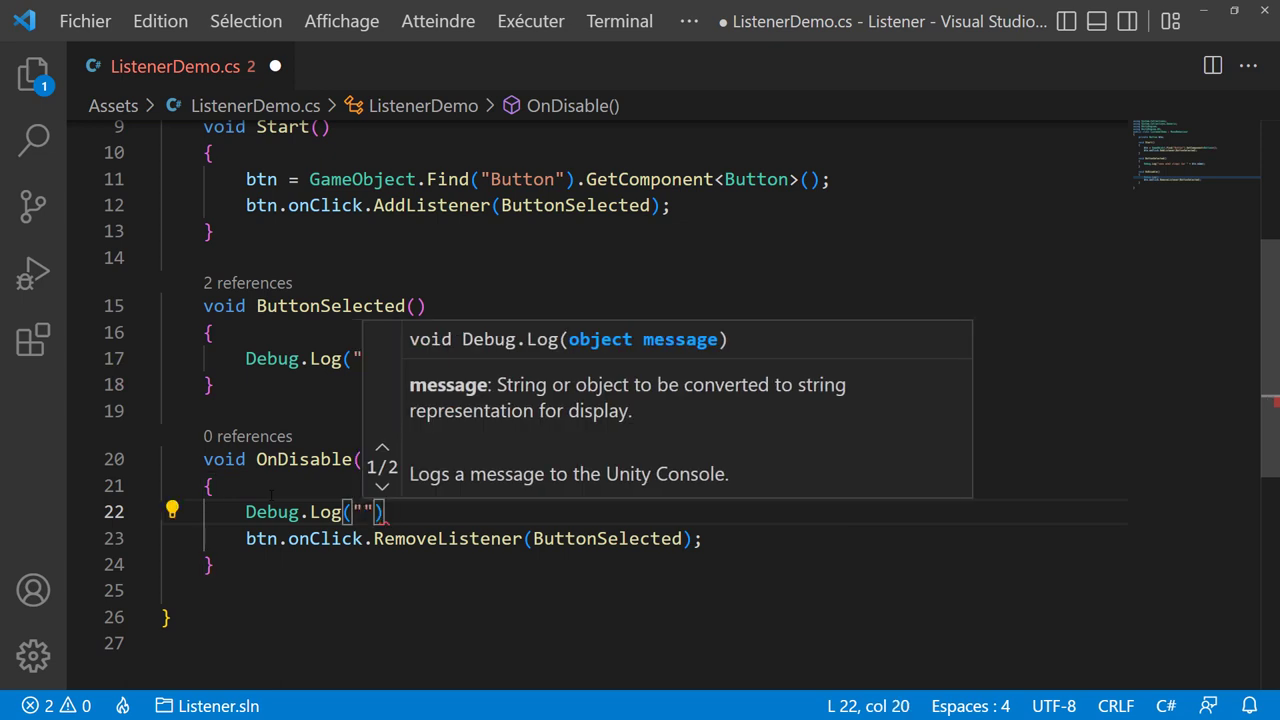
type("Remove L")
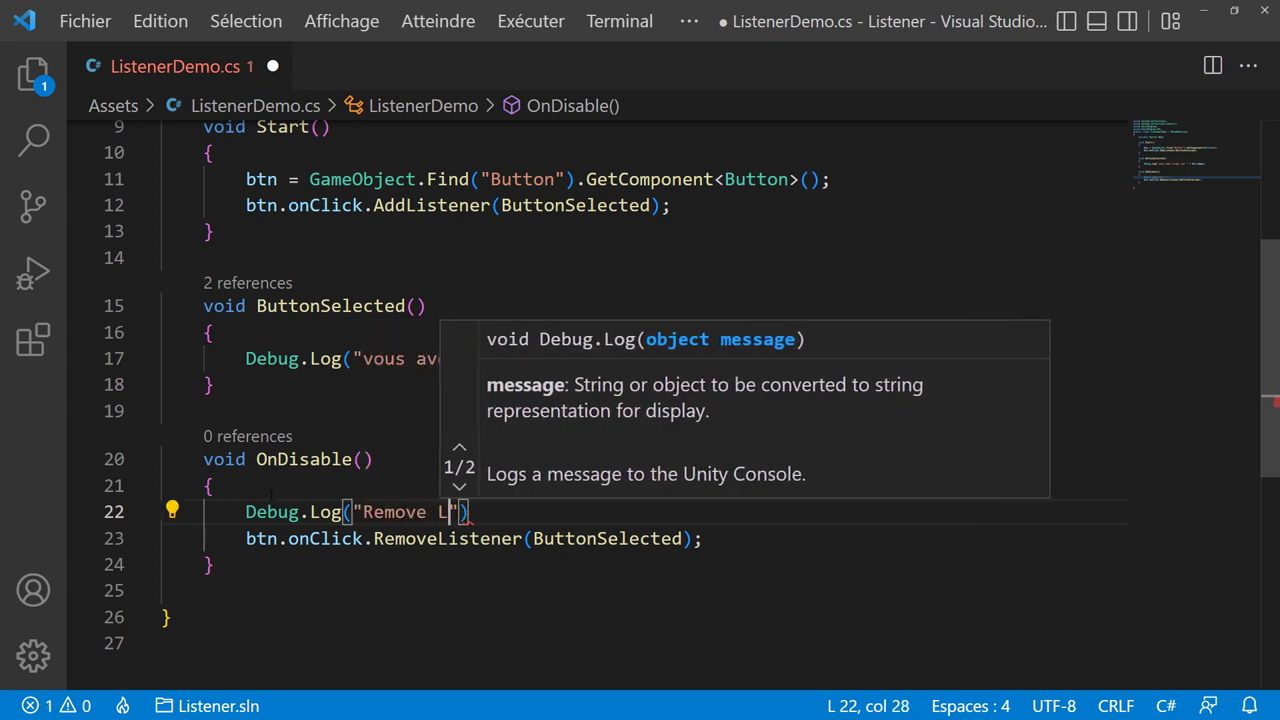
type("istener")
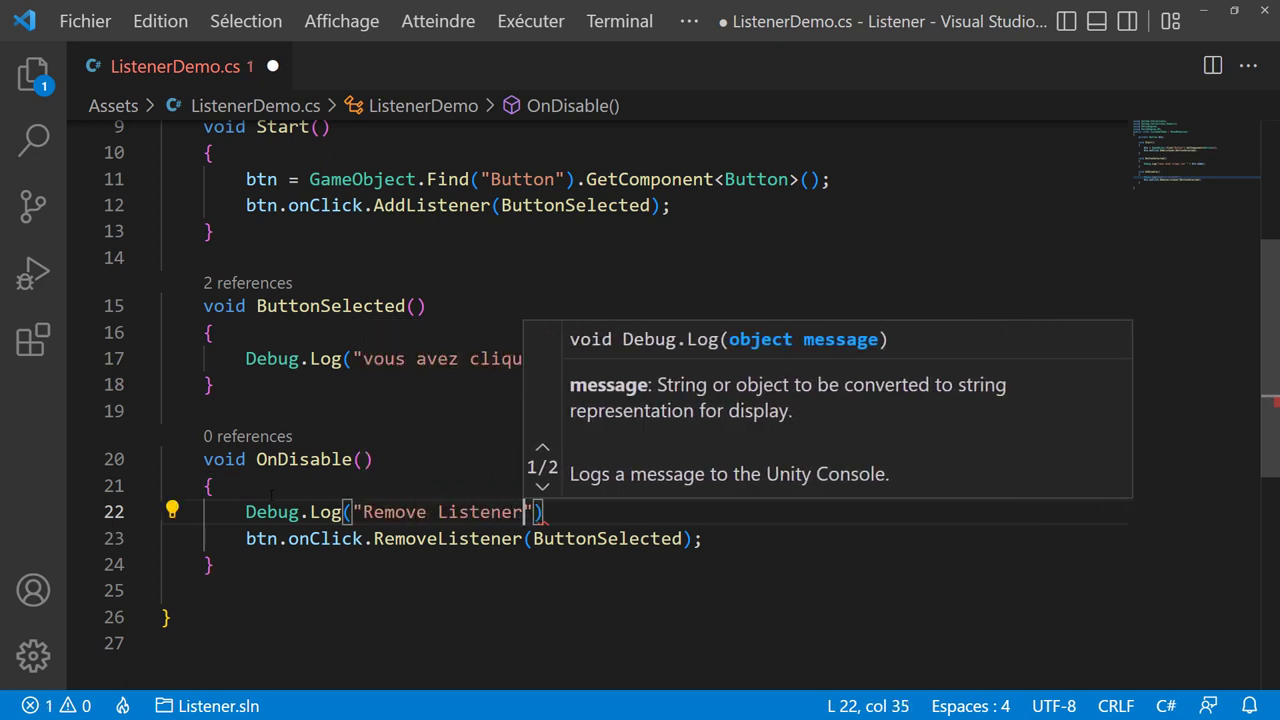
type("\");")
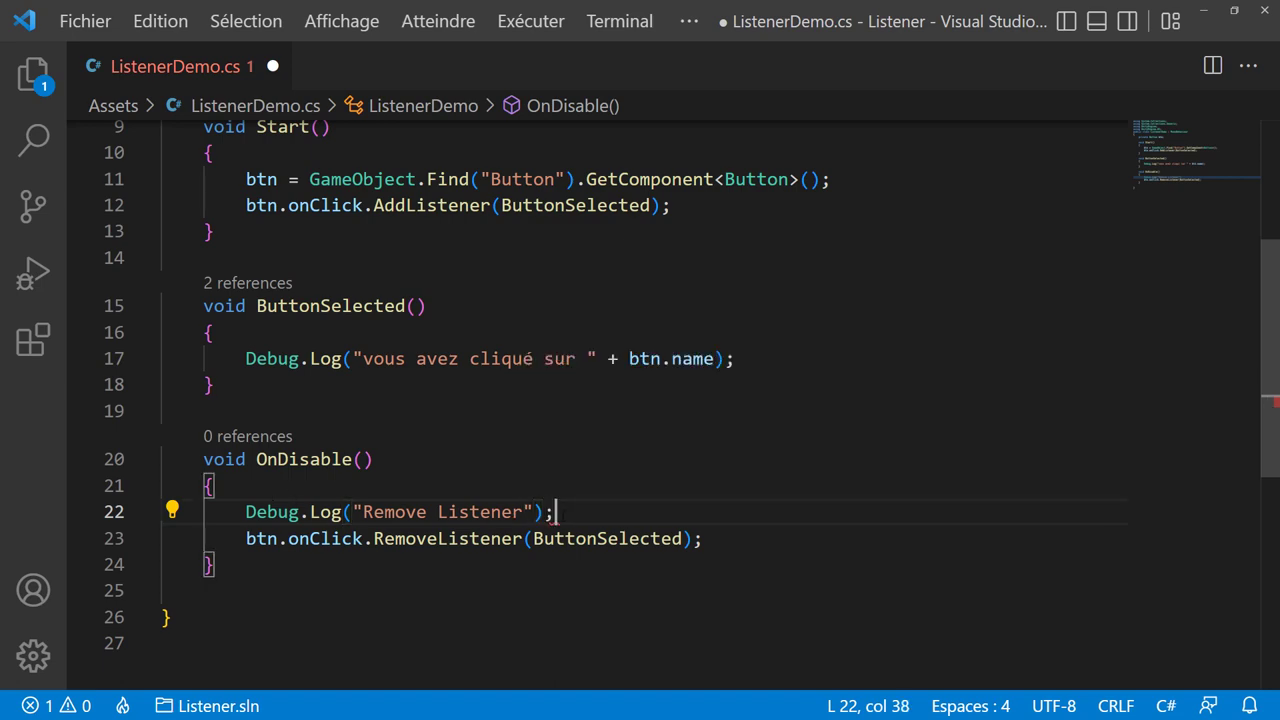
key("ctrl+s")
Highlight the btn field, the Start statements, and the AddListener(ButtonSelected) call
scroll(632, 445, "up", 2)
scroll(546, 379, "up", 3)
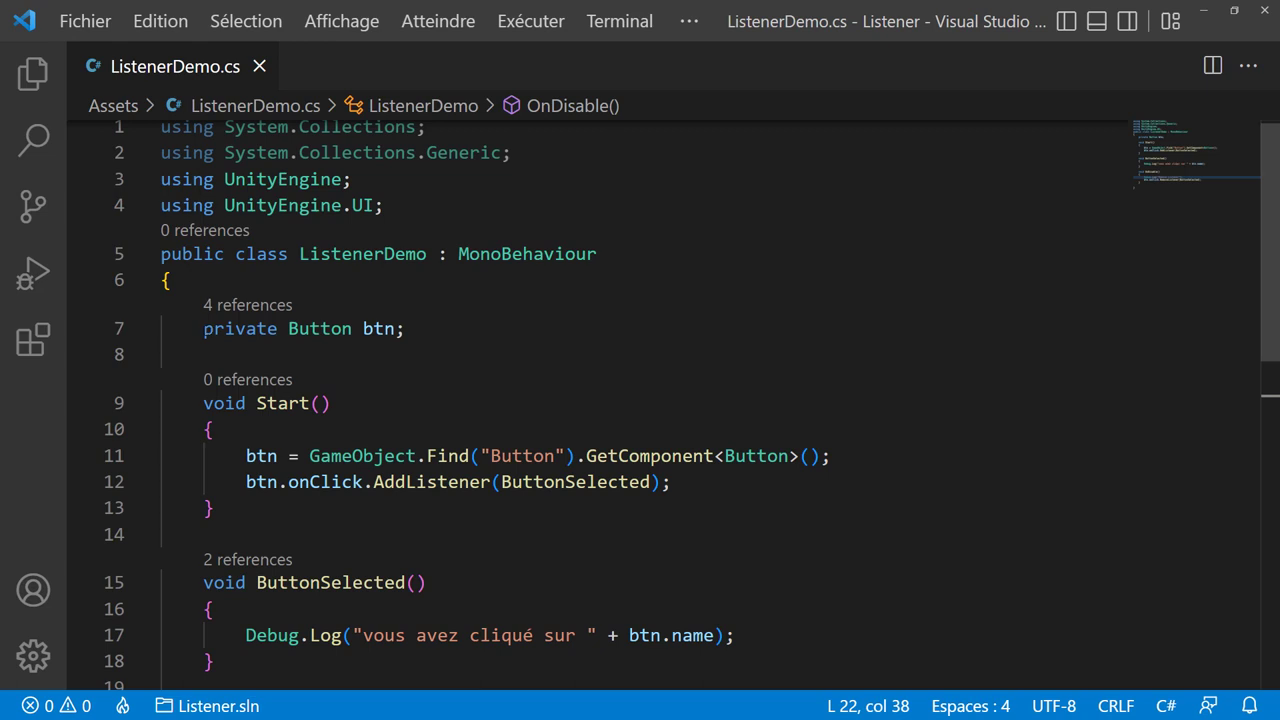
left_click_drag(204, 328, 408, 328)
left_click_drag(246, 455, 670, 482)
left_click(348, 519)
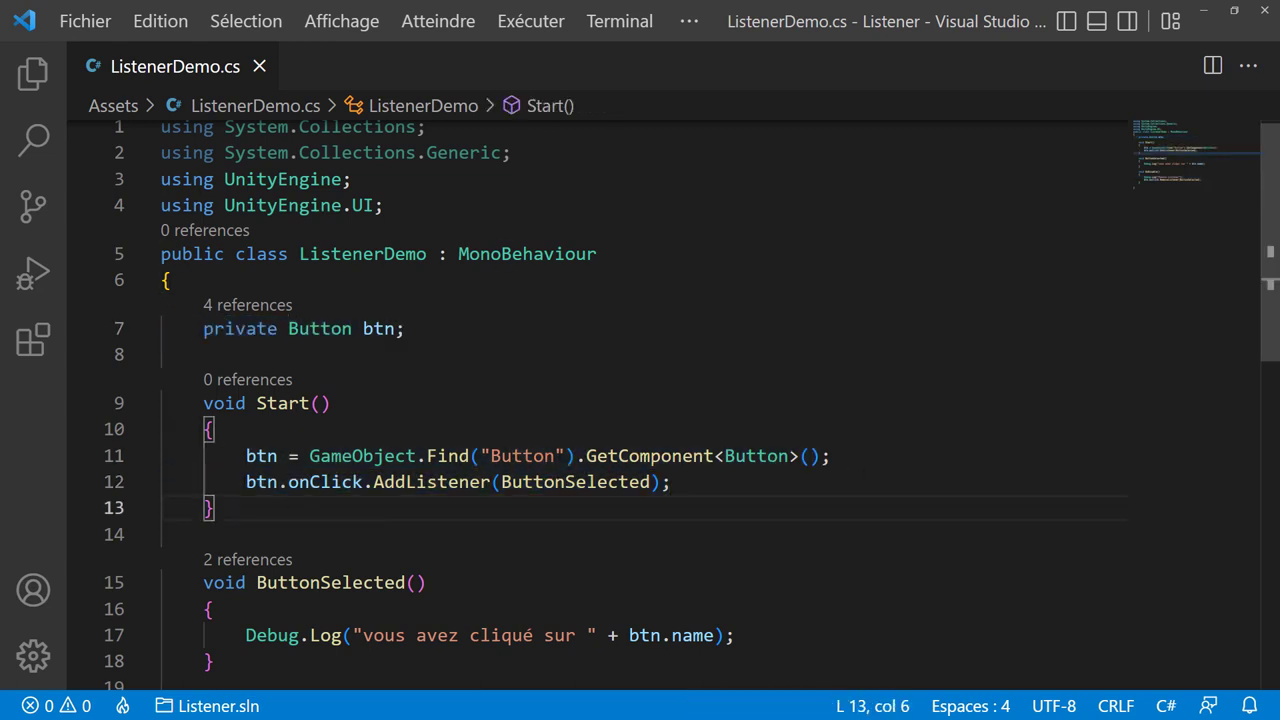
left_click_drag(246, 482, 672, 482)
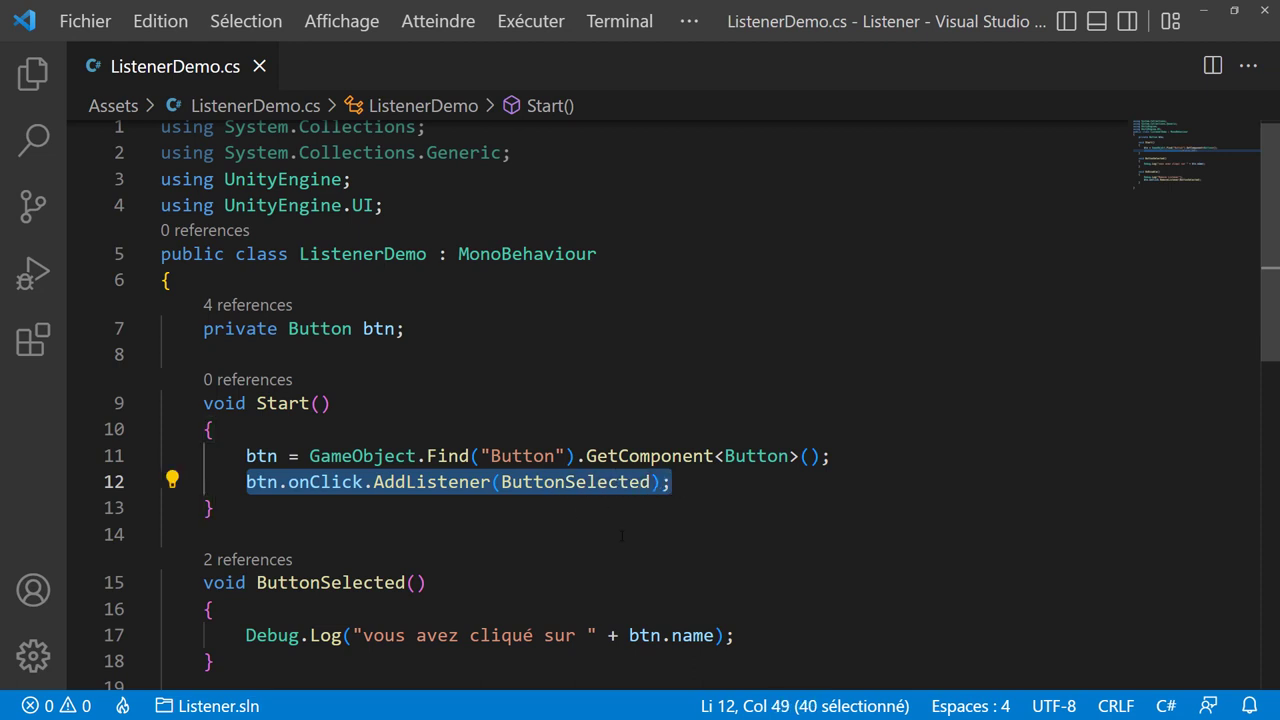
double_click(591, 484)
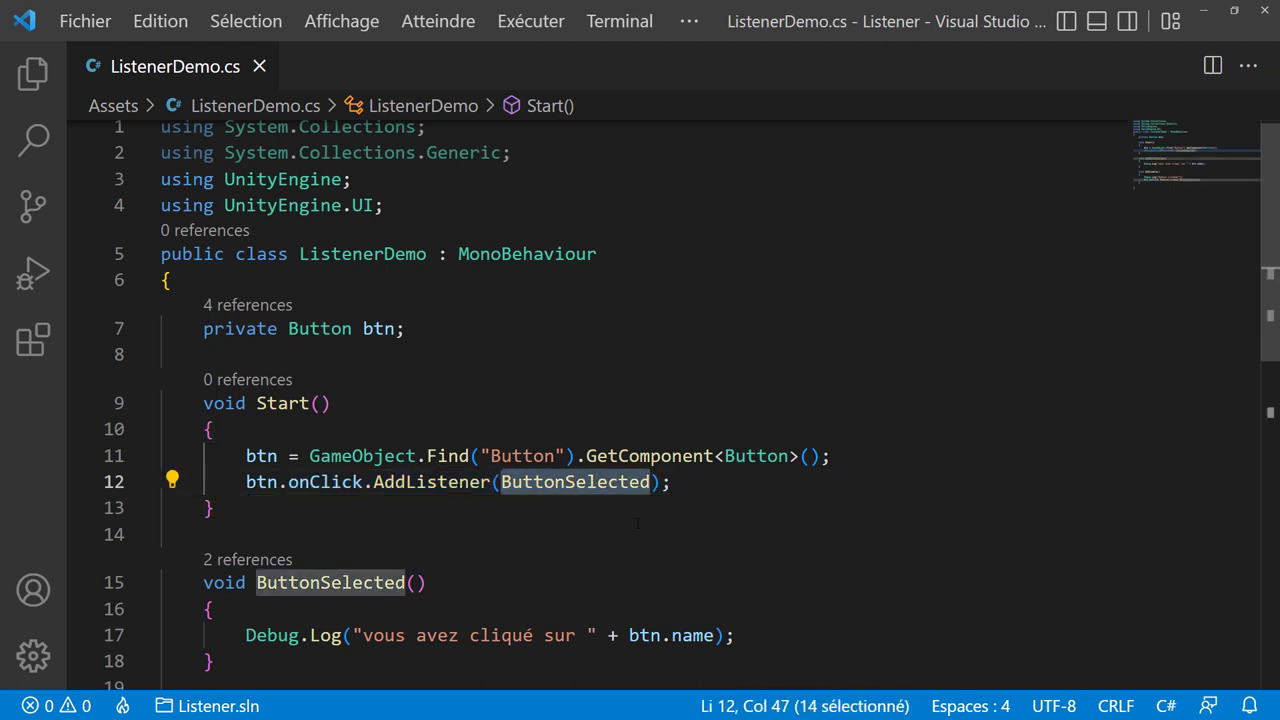
Highlight the RemoveListener line in OnDisable, then minimize Visual Studio Code
scroll(561, 525, "down", 1)
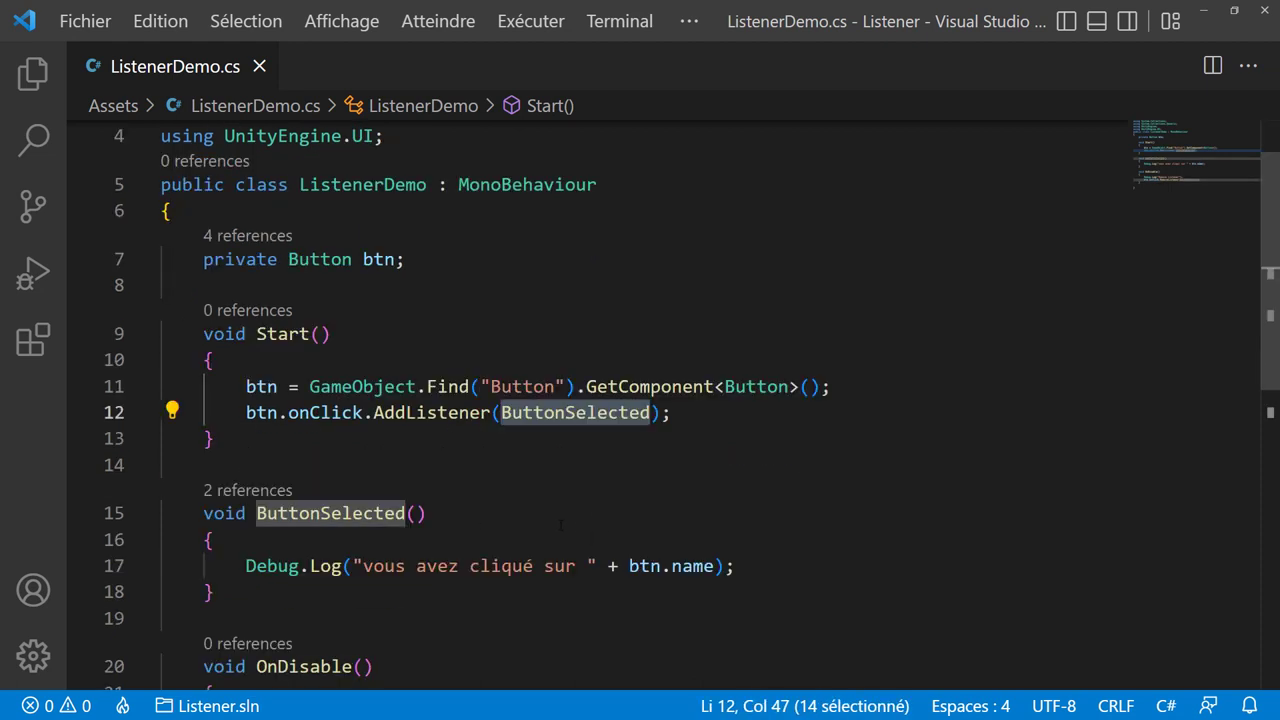
scroll(561, 525, "down", 1)
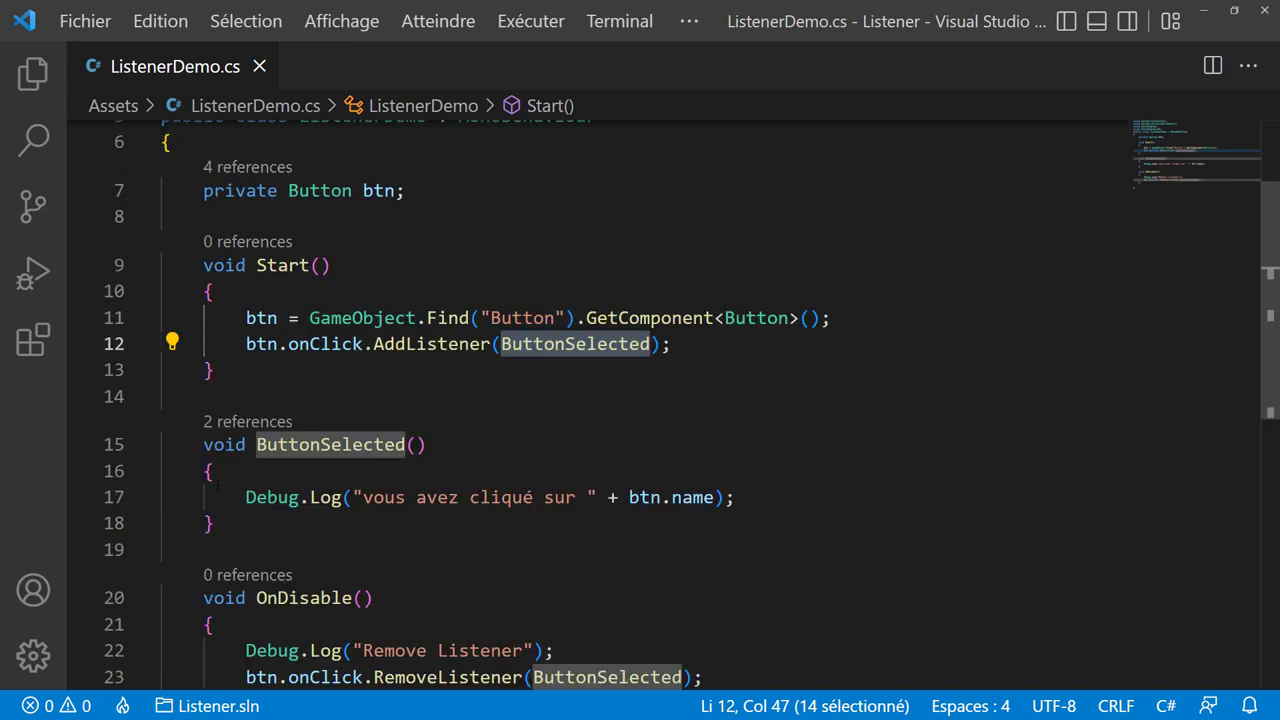
left_click_drag(222, 495, 736, 497)
scroll(736, 497, "down", 3)
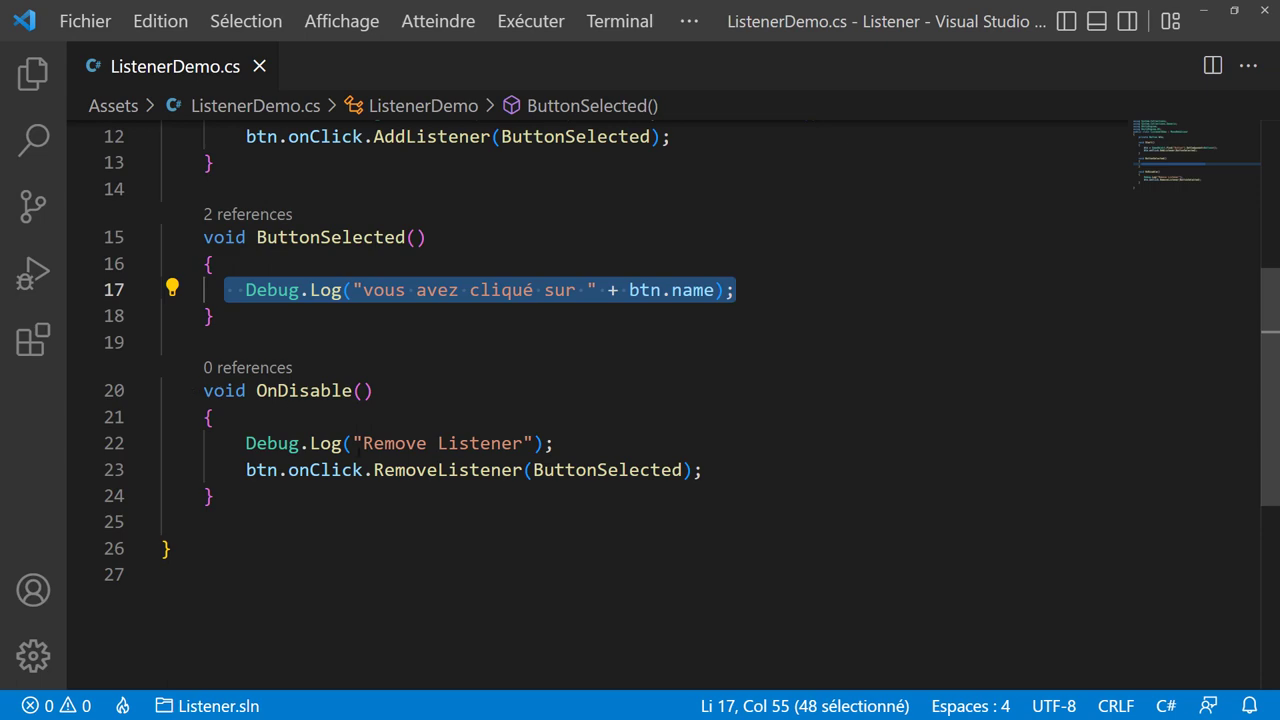
left_click_drag(236, 469, 704, 469)
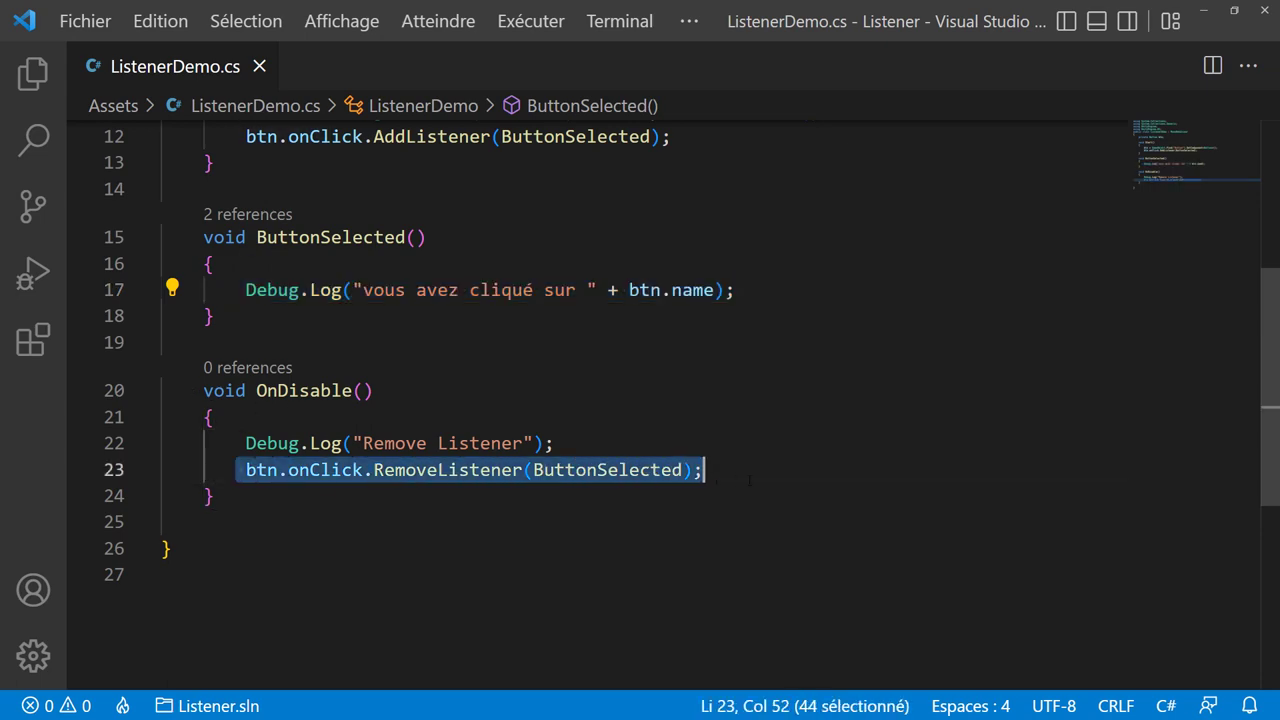
left_click(1204, 10)
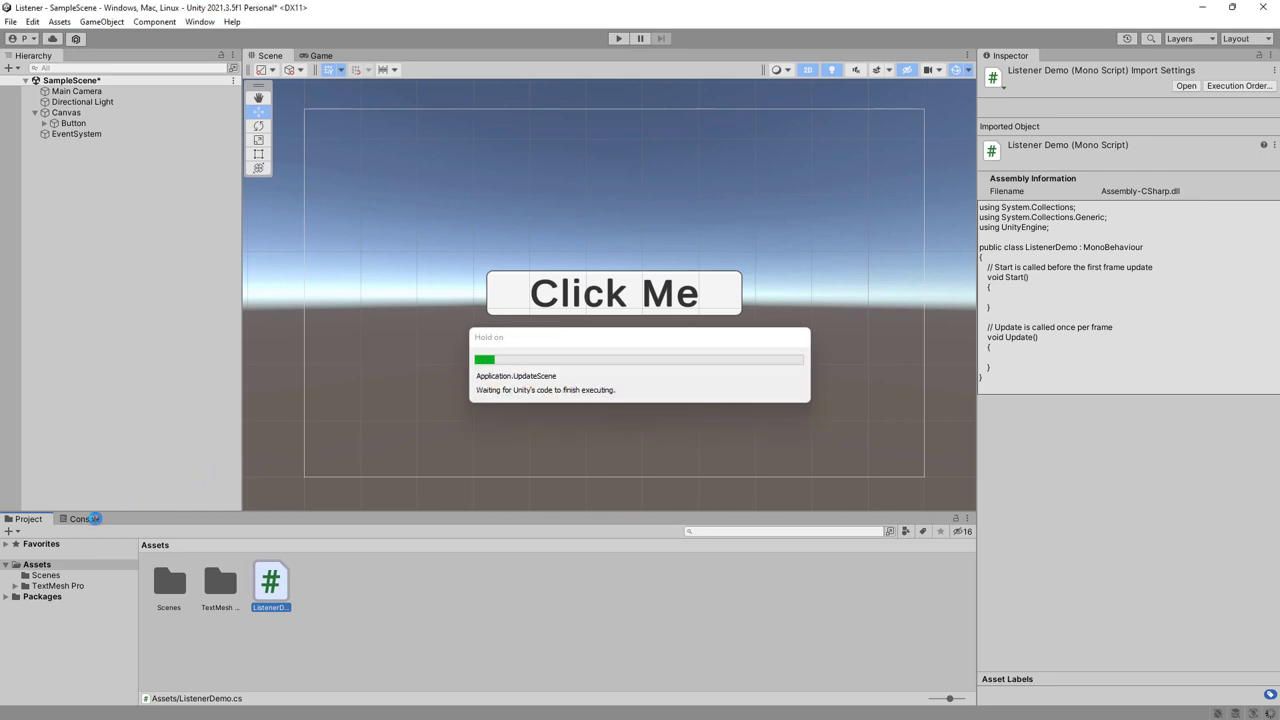
Attach ListenerDemo to the Canvas, show the Console, and enter play mode
left_click_drag(270, 585, 66, 112)
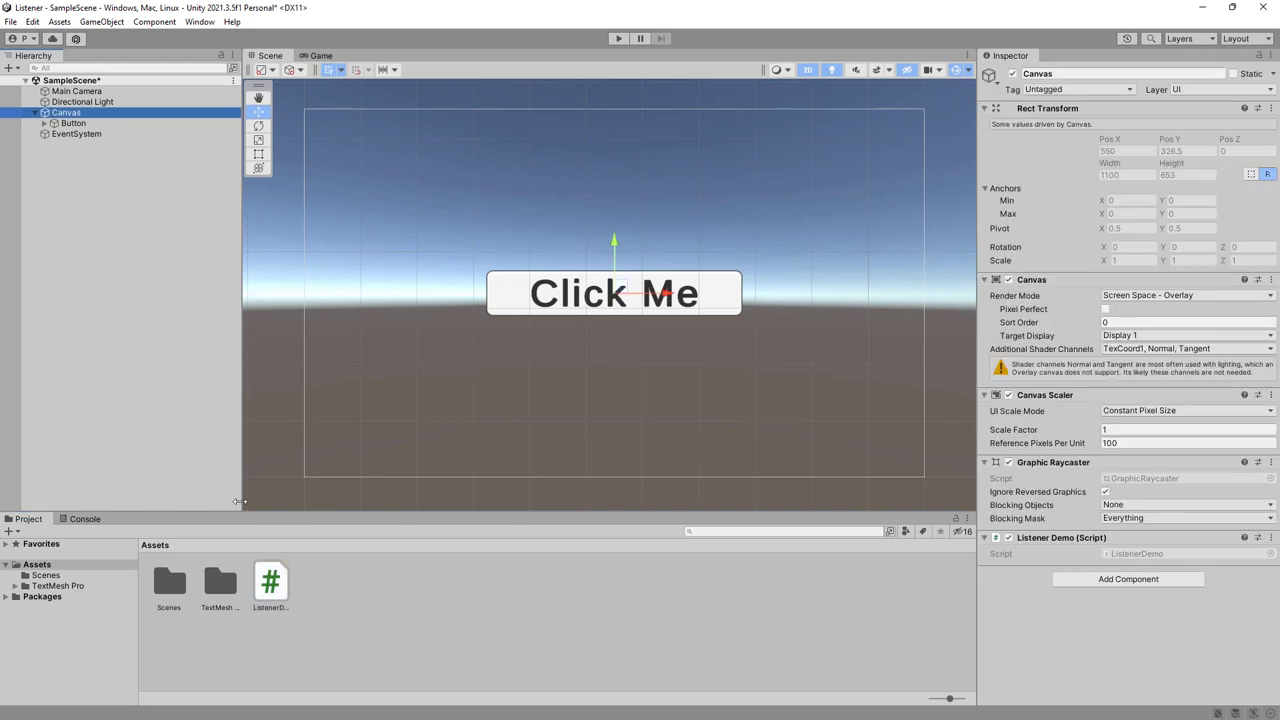
left_click(85, 519)
left_click(618, 38)
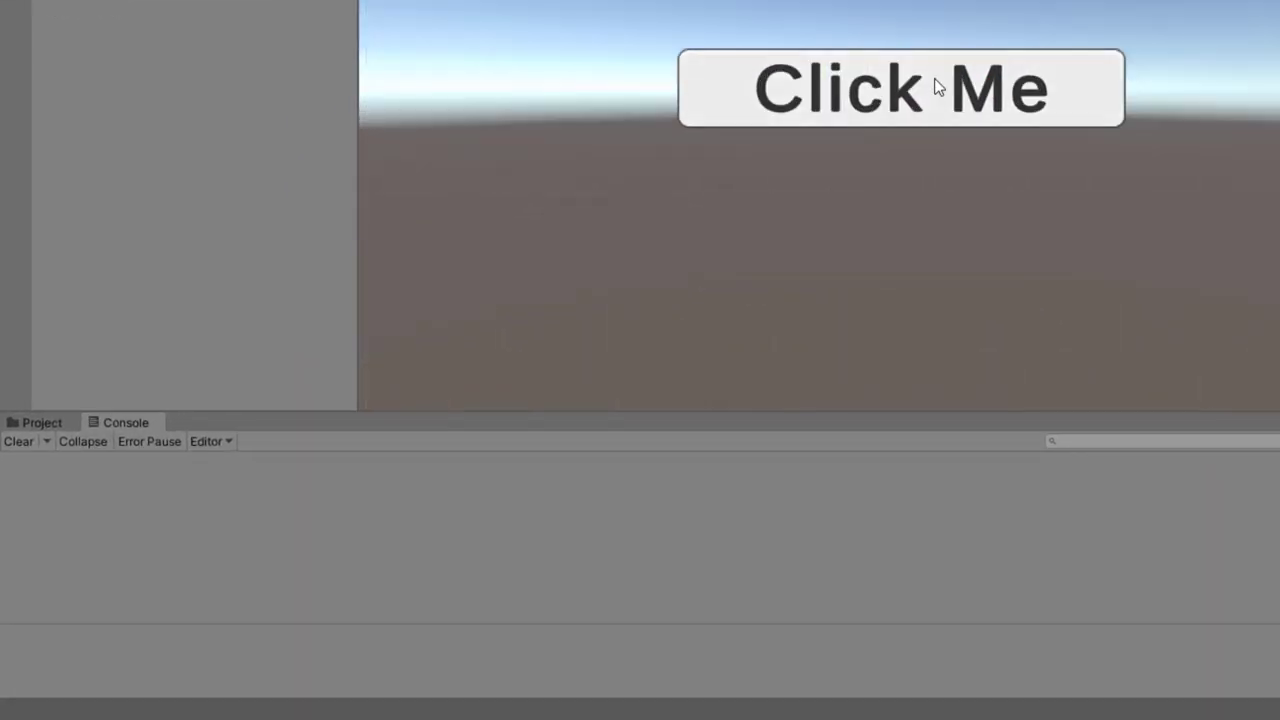
Click the 'Click Me' button three times, stop play mode, and inspect the Remove Listener log
left_click(938, 87)
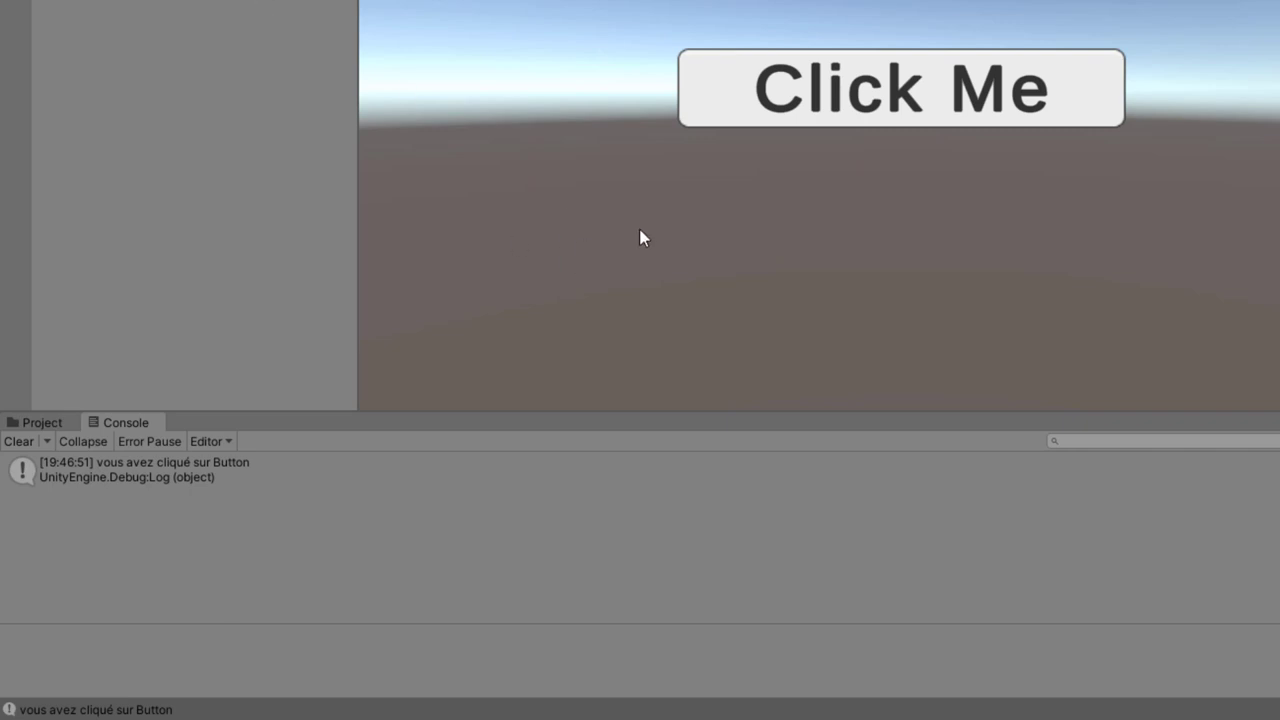
left_click(874, 110)
left_click(874, 110)
left_click(874, 110)
left_click(874, 110)
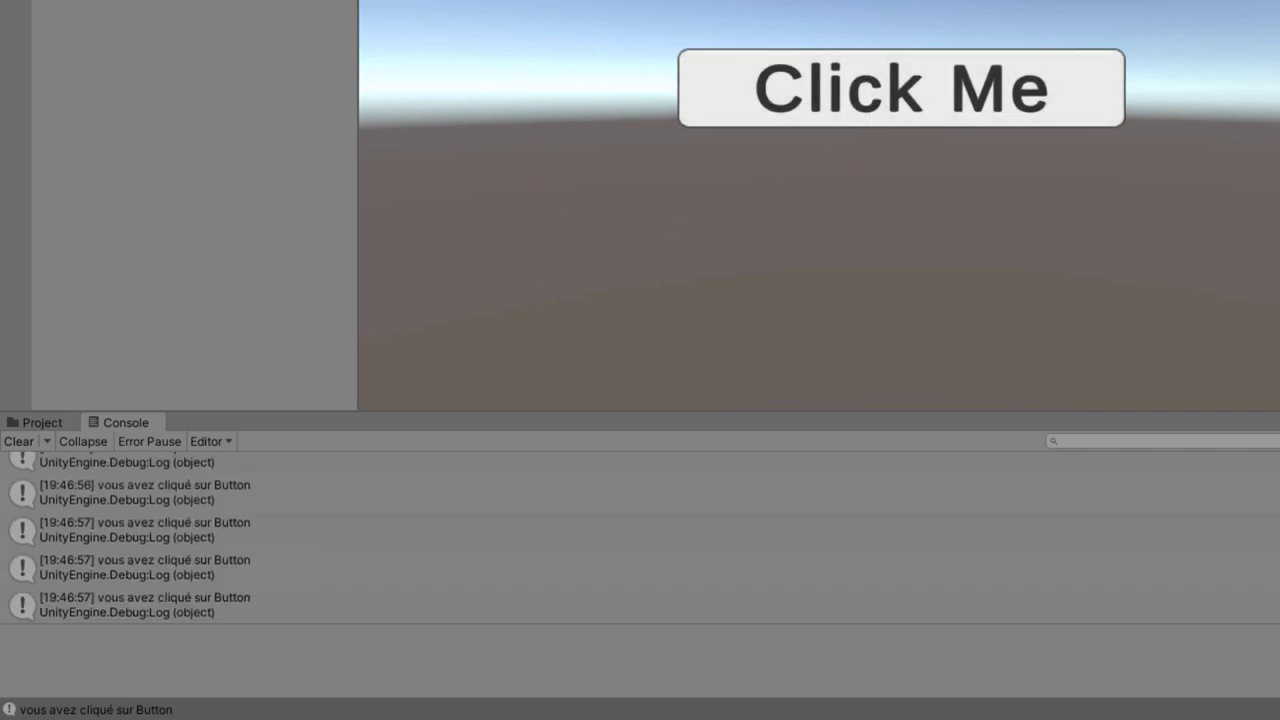
key("ctrl+p")
left_click(266, 606)
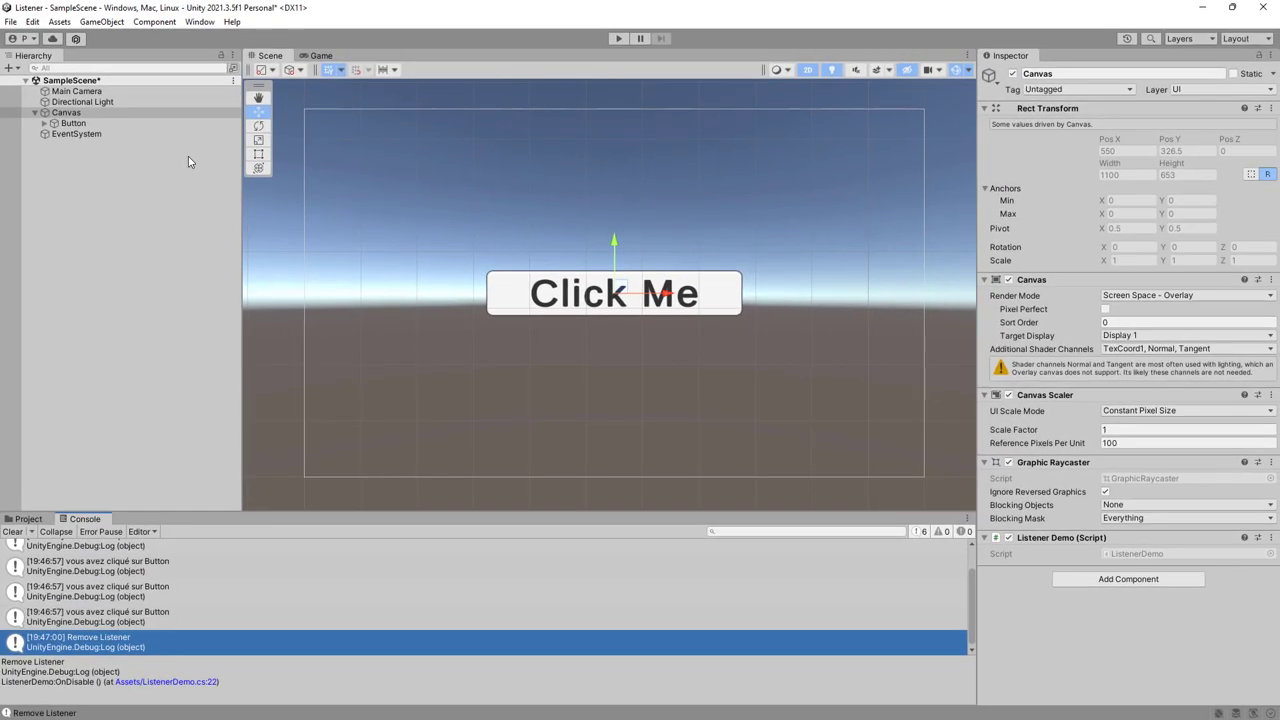
Confirm the Button's On Click () list is empty, then reopen ListenerDemo.cs from Assets
left_click(73, 123)
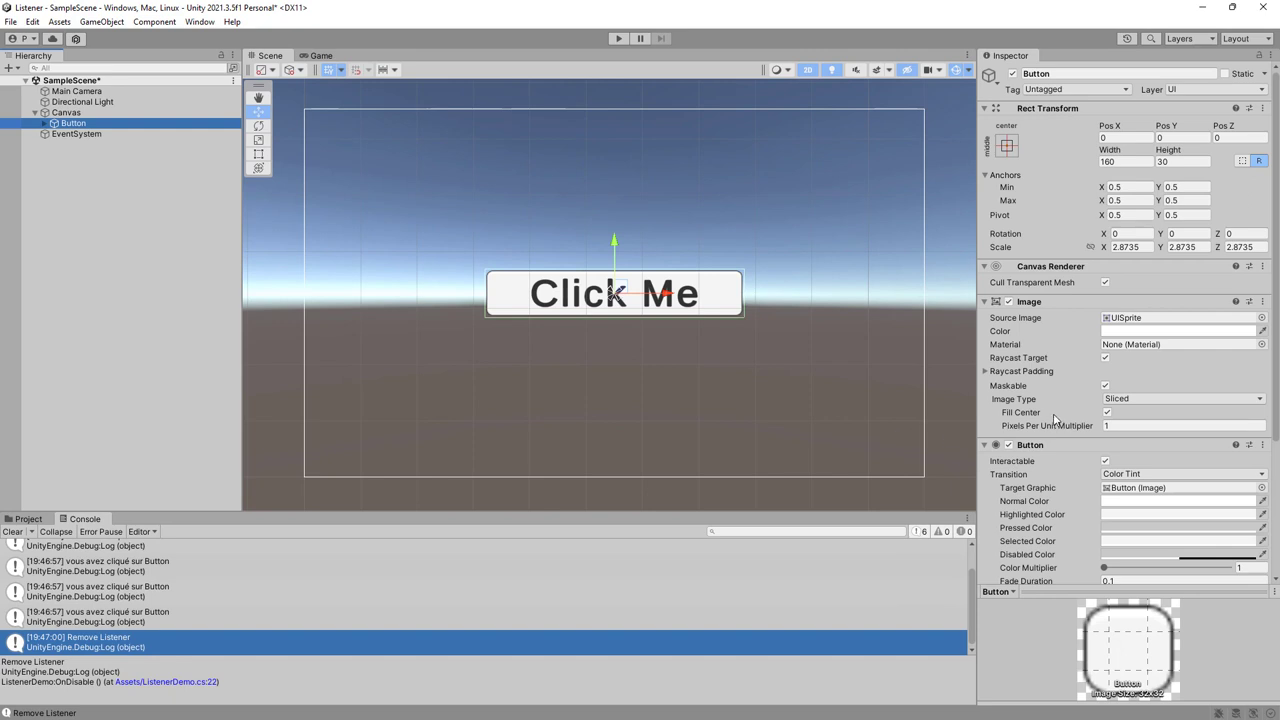
scroll(1055, 415, "down", 5)
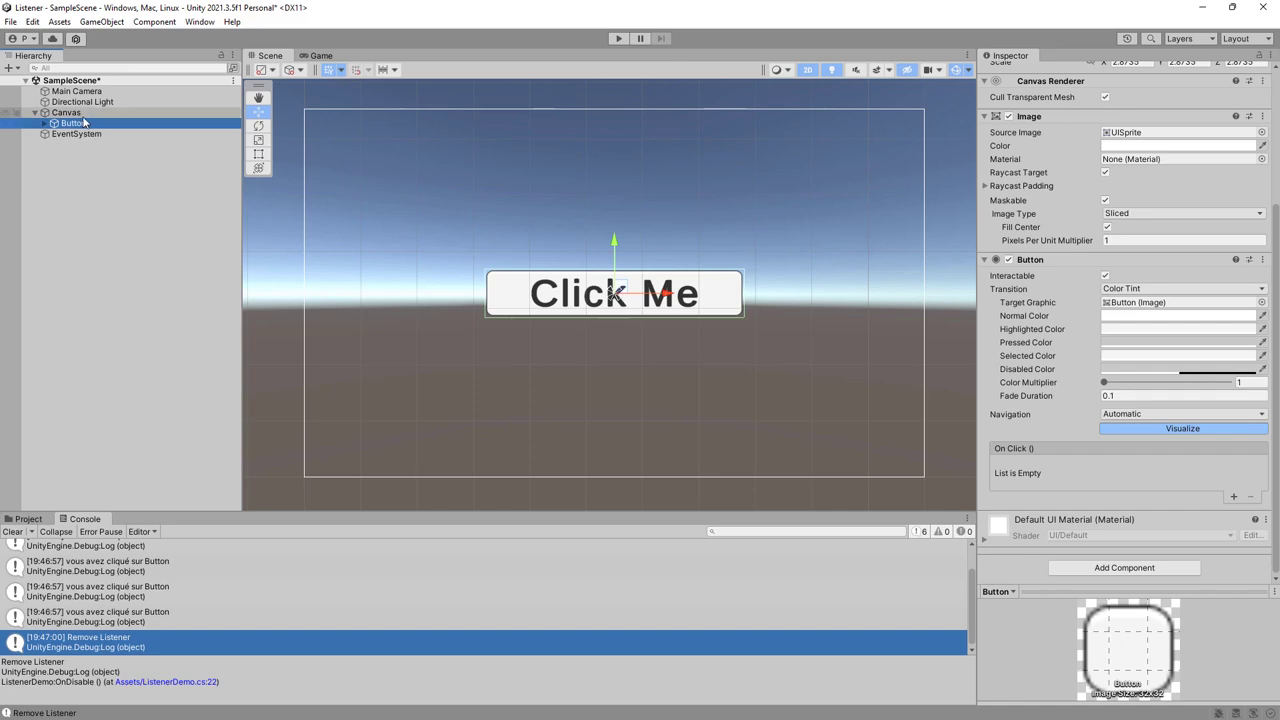
left_click(28, 519)
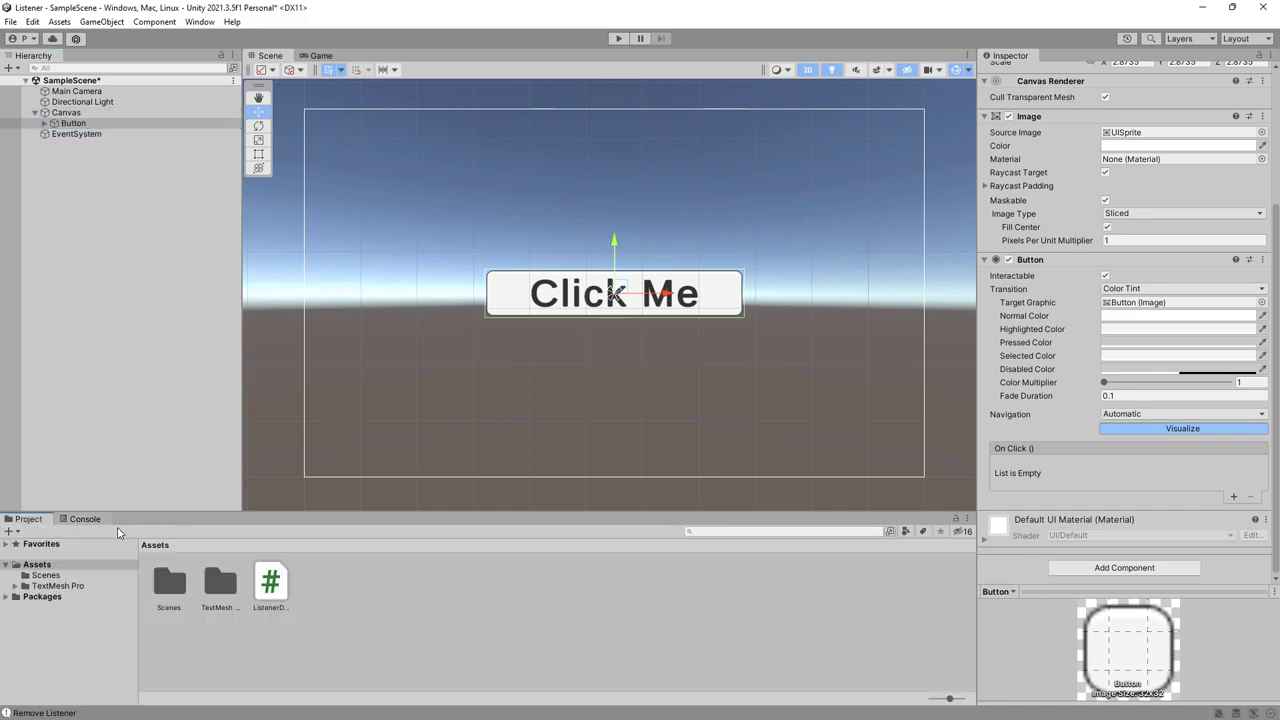
double_click(272, 590)
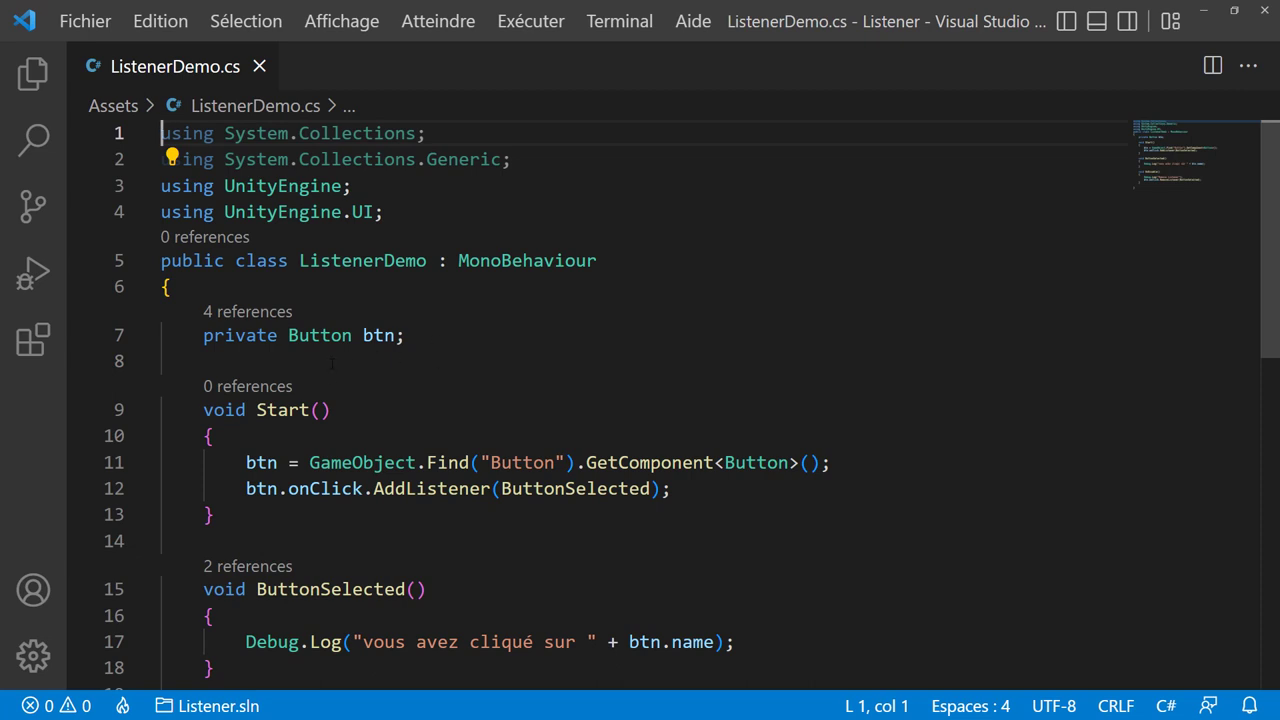
left_click_drag(246, 462, 832, 462)
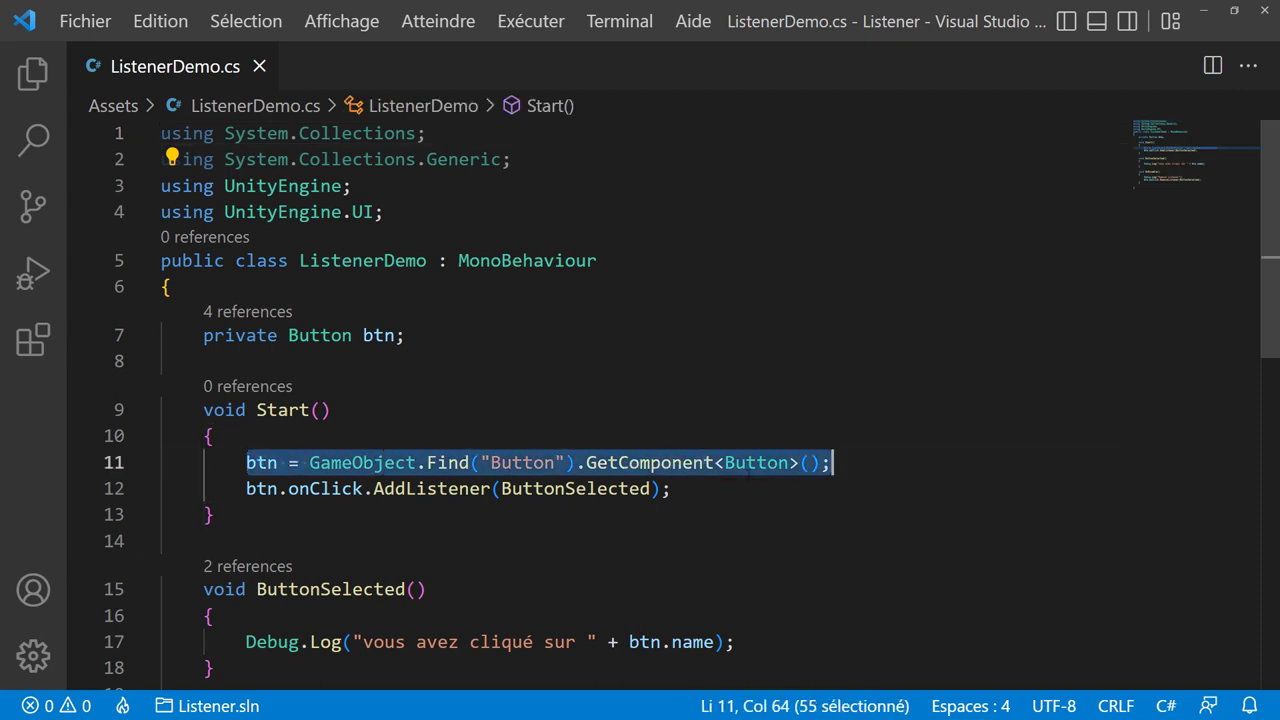
scroll(709, 515, "down", 3)
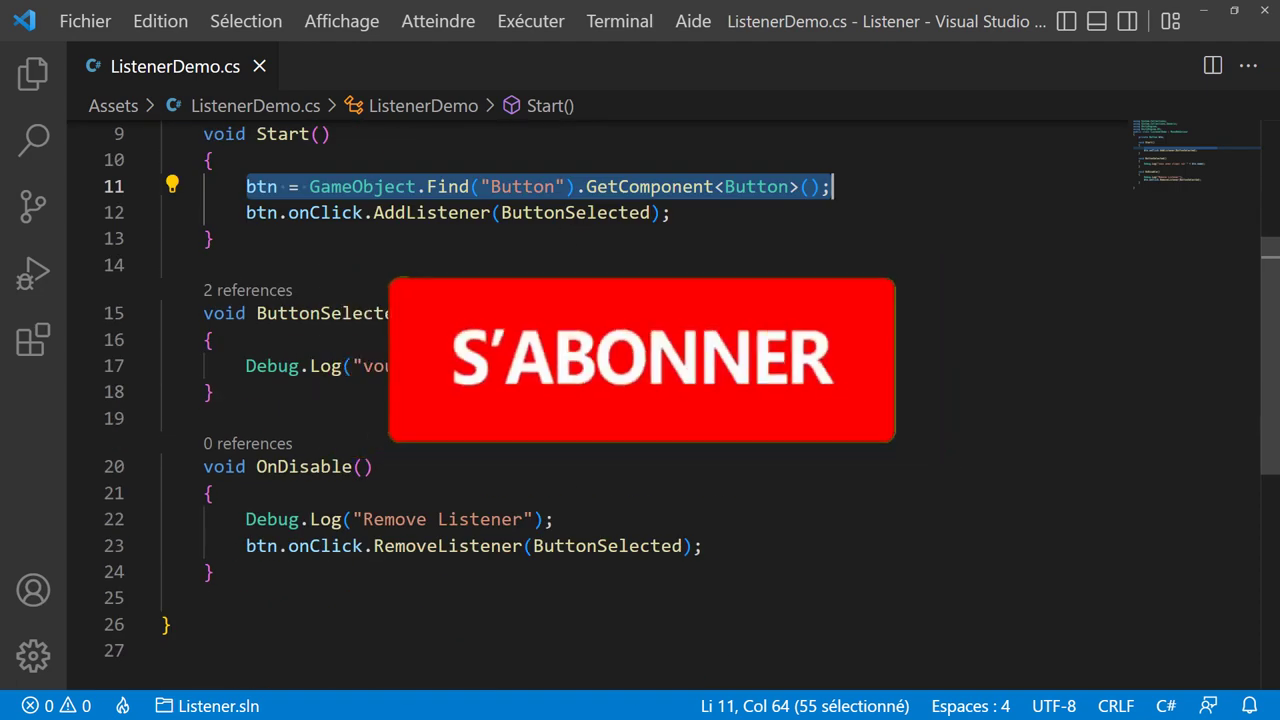
scroll(640, 400, "up", 3)
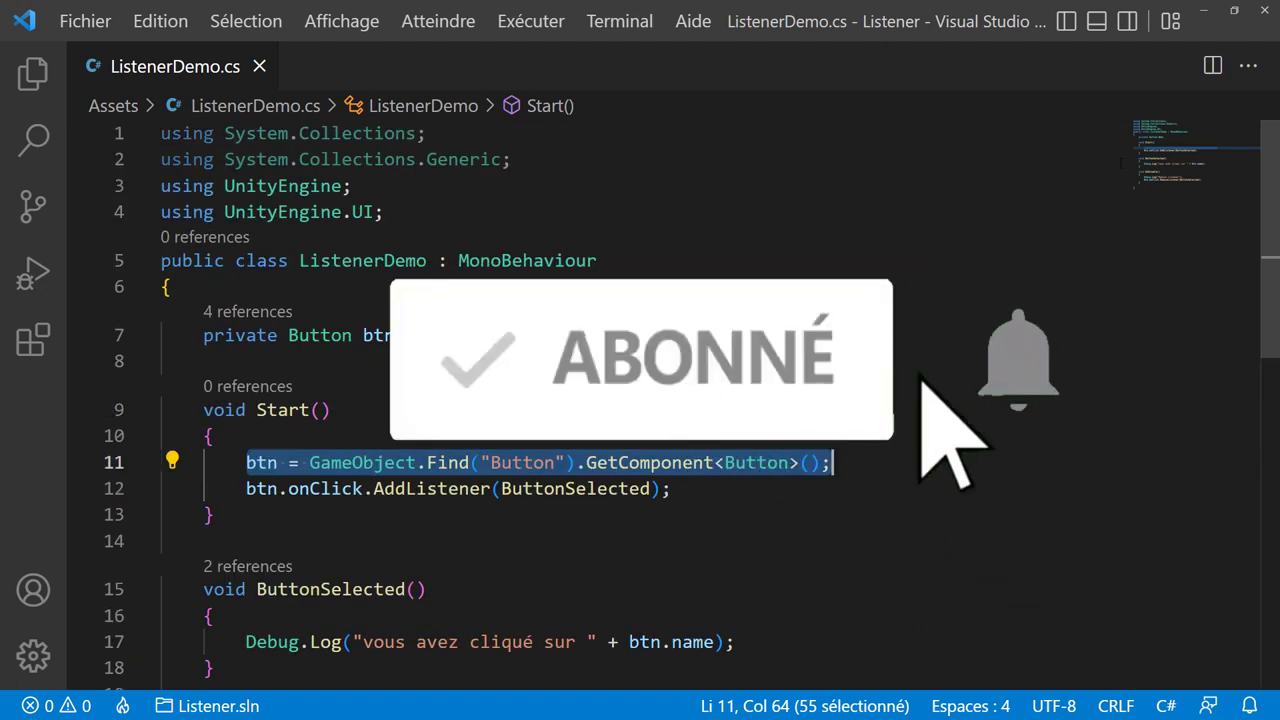